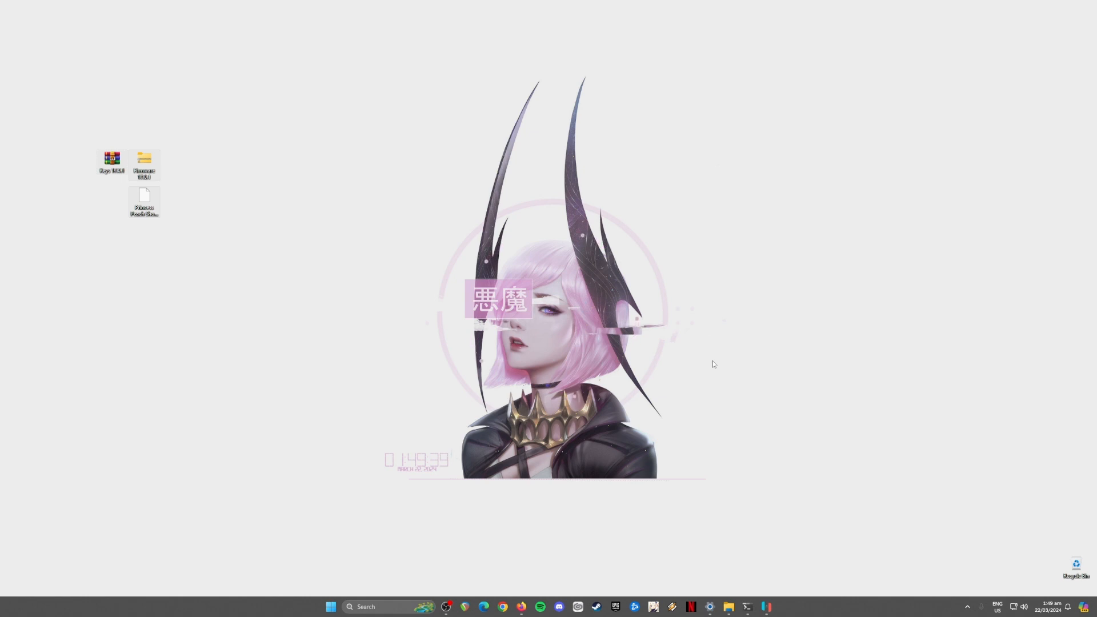
# Step: Restore the Ryujinx game library and filter it by searching for 'princess'
pyautogui.moveTo(84, 134); pyautogui.dragTo(172, 234)
pyautogui.click(766, 607)
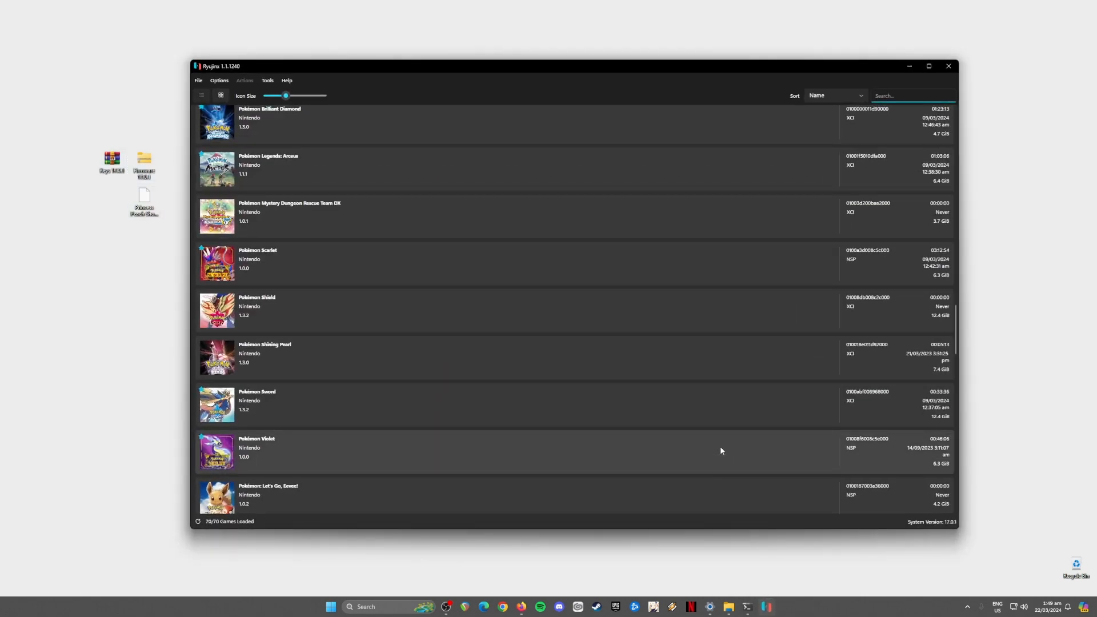
pyautogui.scroll(8, 720, 450)
pyautogui.scroll(12, 724, 449)
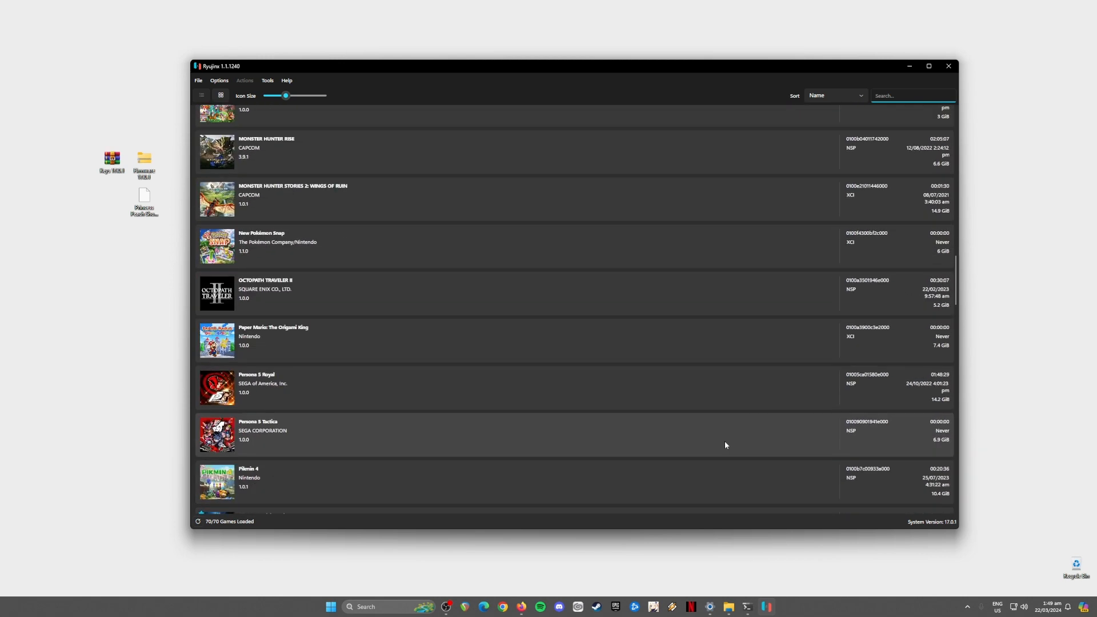
pyautogui.scroll(5, 726, 439)
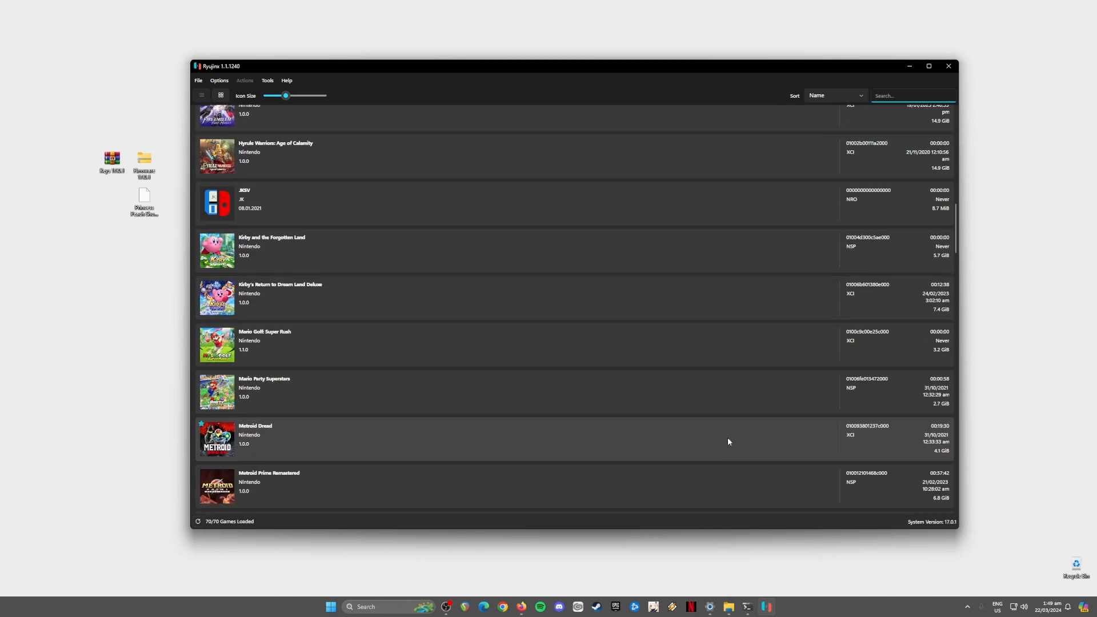
pyautogui.moveTo(78, 138); pyautogui.dragTo(173, 260)
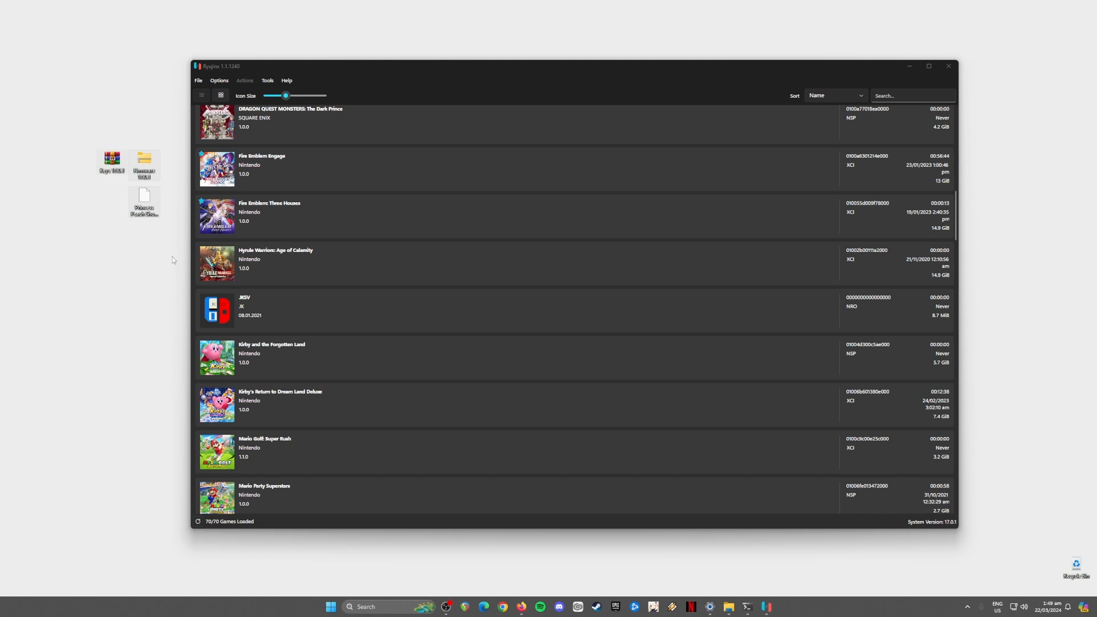
pyautogui.click(337, 63)
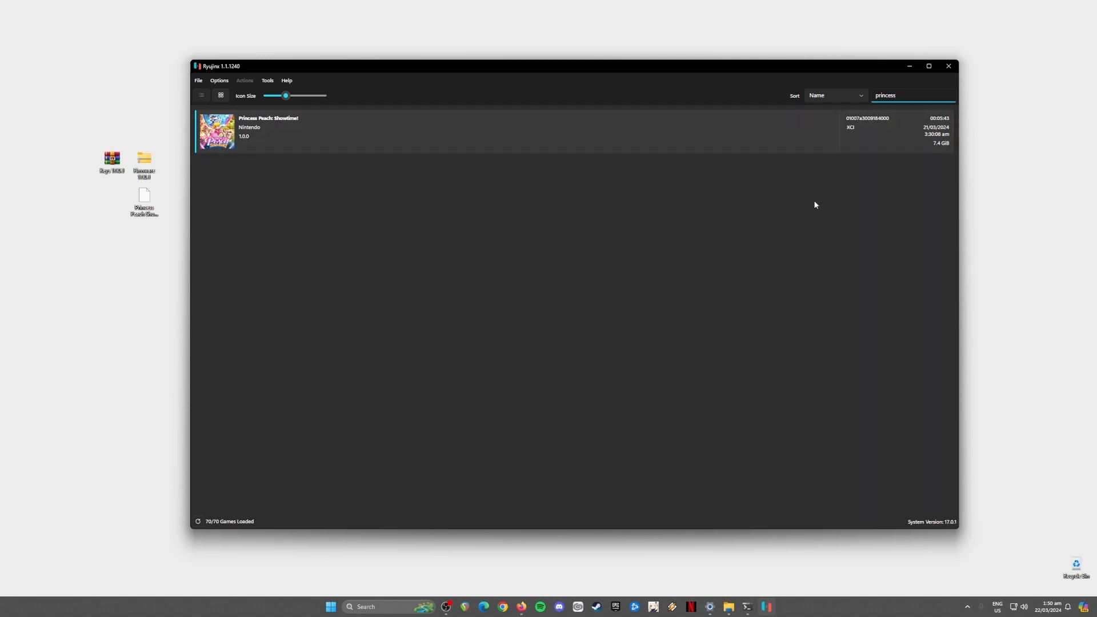
# Step: Google 'ryujinx emulator' in Firefox and open the ryujinx.org result
pyautogui.click(910, 66)
pyautogui.click(521, 606)
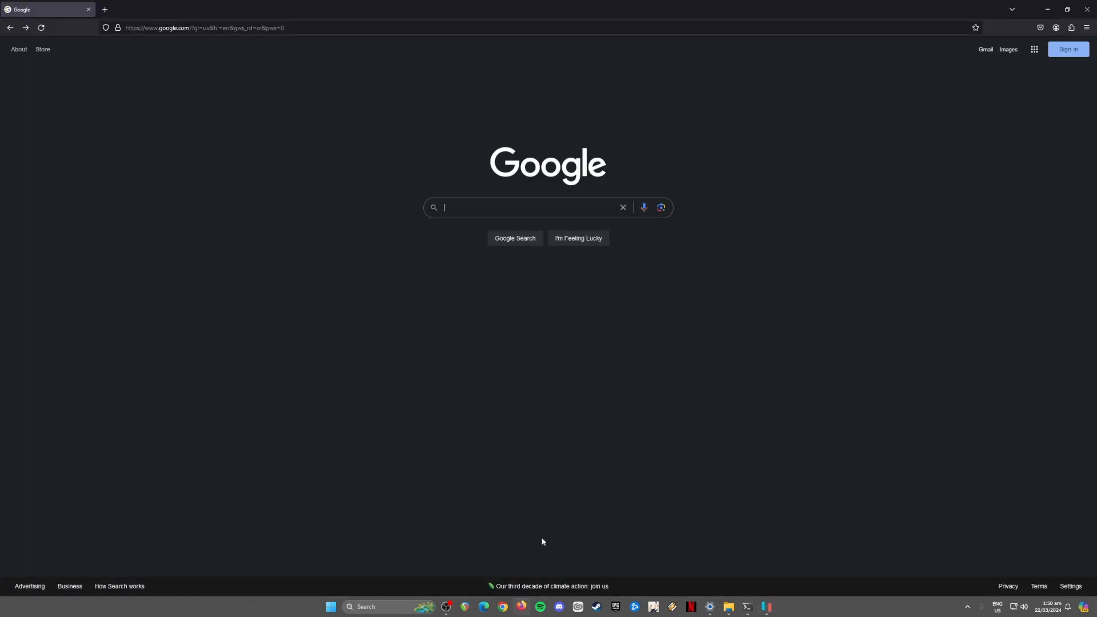
pyautogui.write('ryujin')
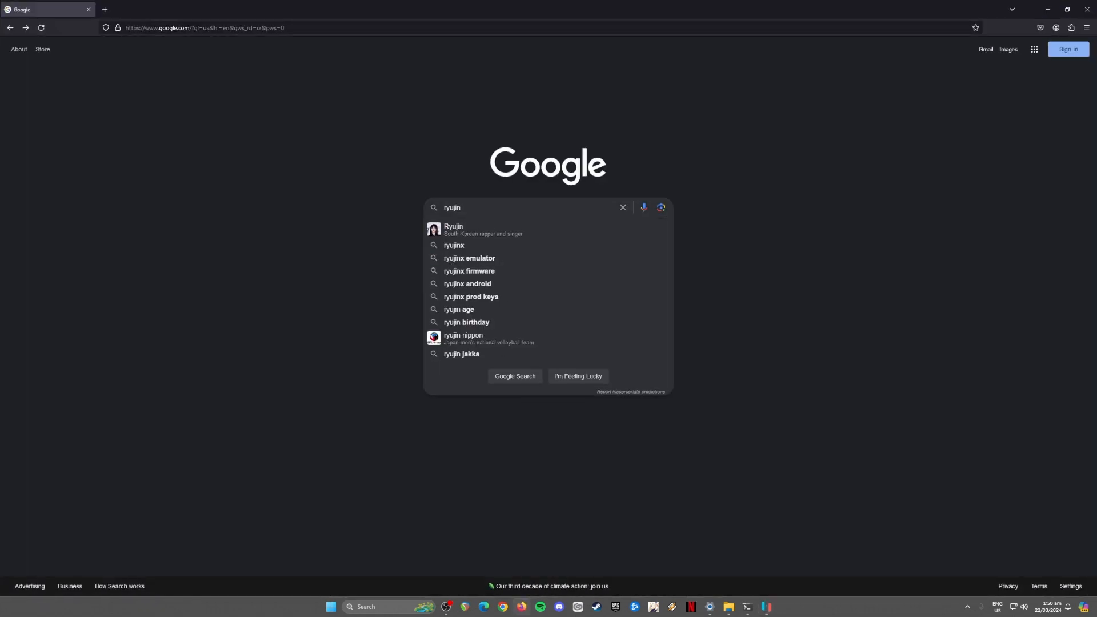
pyautogui.write('x emulator')
pyautogui.press('Return')
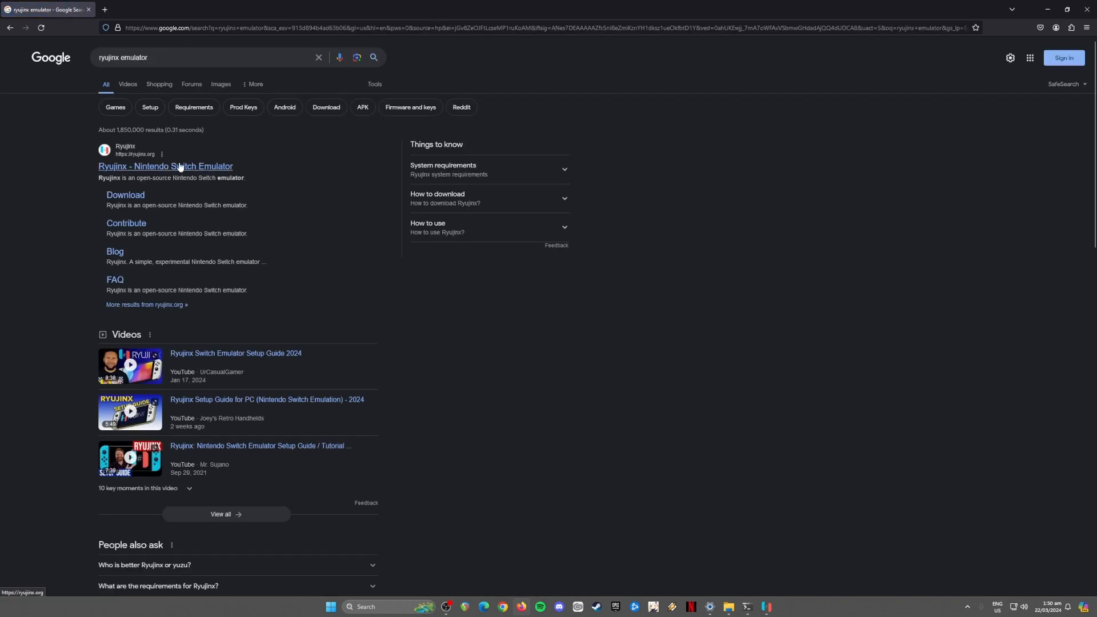
pyautogui.click(179, 174)
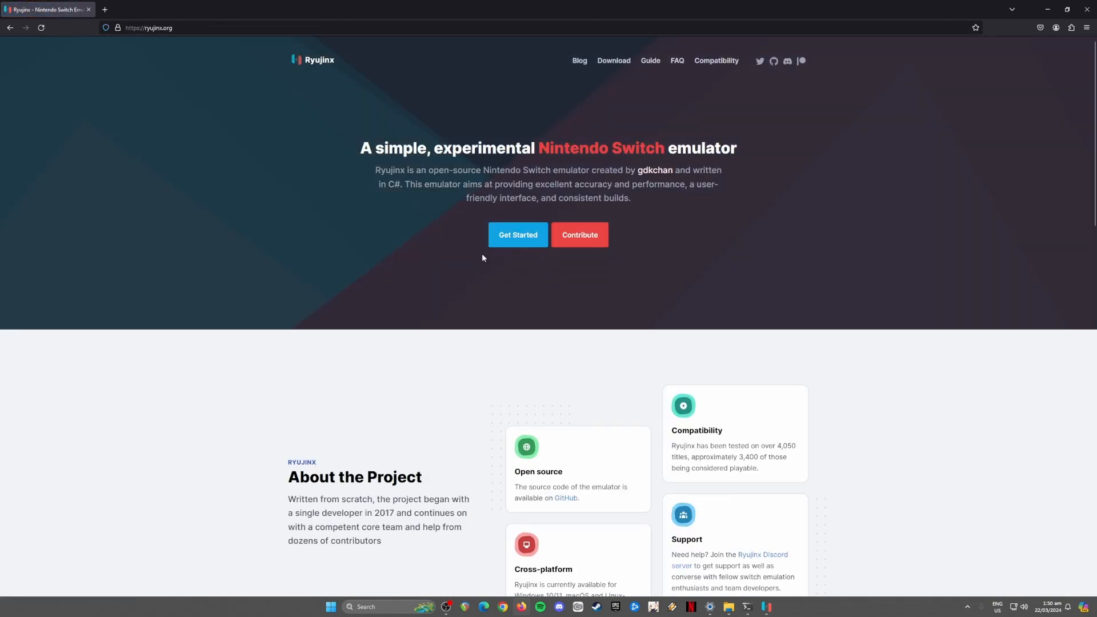
# Step: View the download page offering version 1.1.1240, then minimize the browser
pyautogui.click(519, 234)
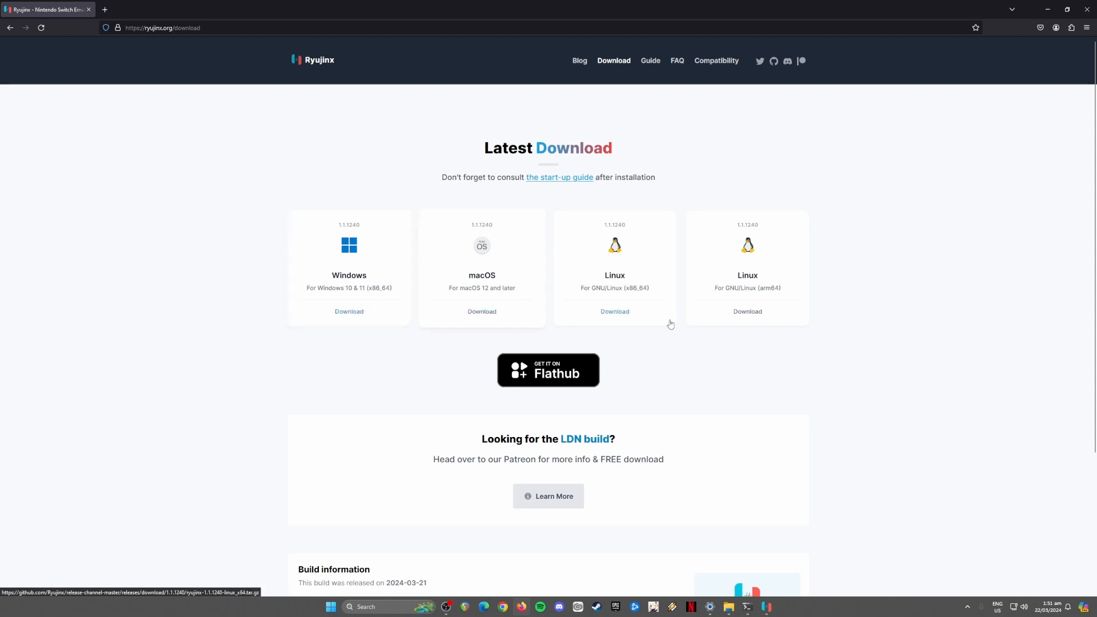
pyautogui.click(1048, 9)
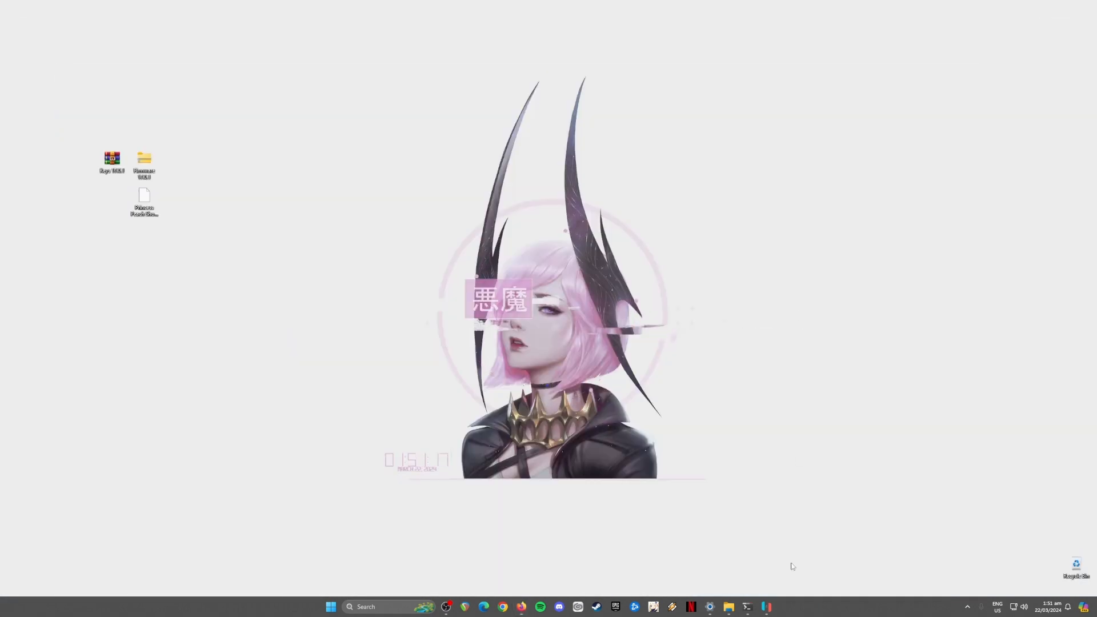
# Step: Restore the Ryujinx window and select the three desktop icons
pyautogui.click(767, 607)
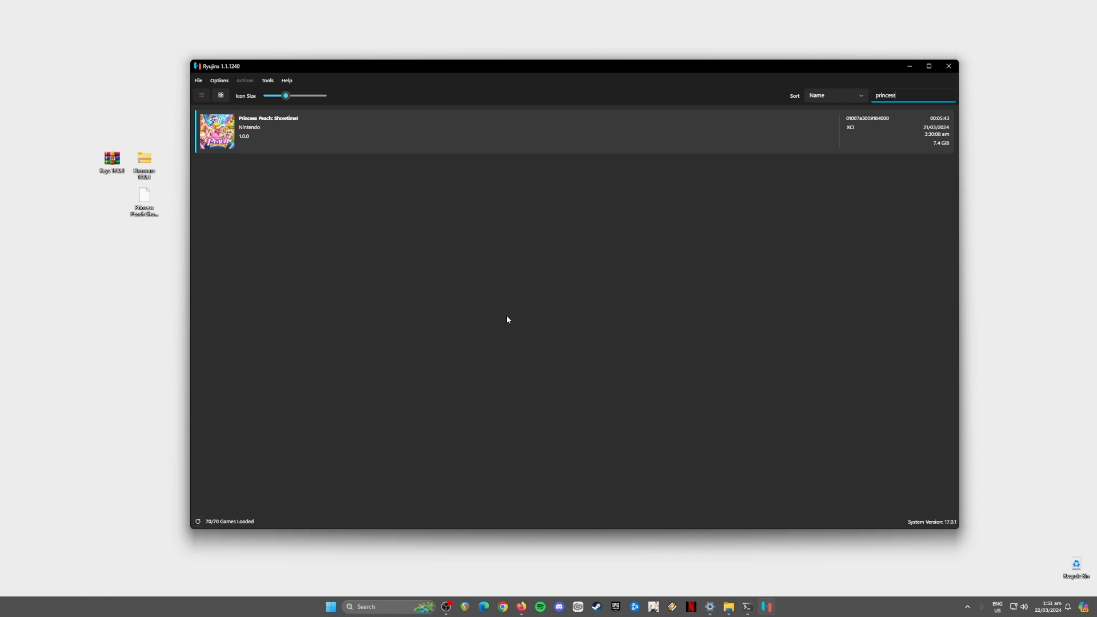
pyautogui.moveTo(89, 144); pyautogui.dragTo(184, 252)
pyautogui.moveTo(84, 135); pyautogui.dragTo(174, 256)
pyautogui.moveTo(96, 152); pyautogui.dragTo(171, 239)
pyautogui.click(301, 70)
pyautogui.moveTo(162, 150); pyautogui.dragTo(105, 247)
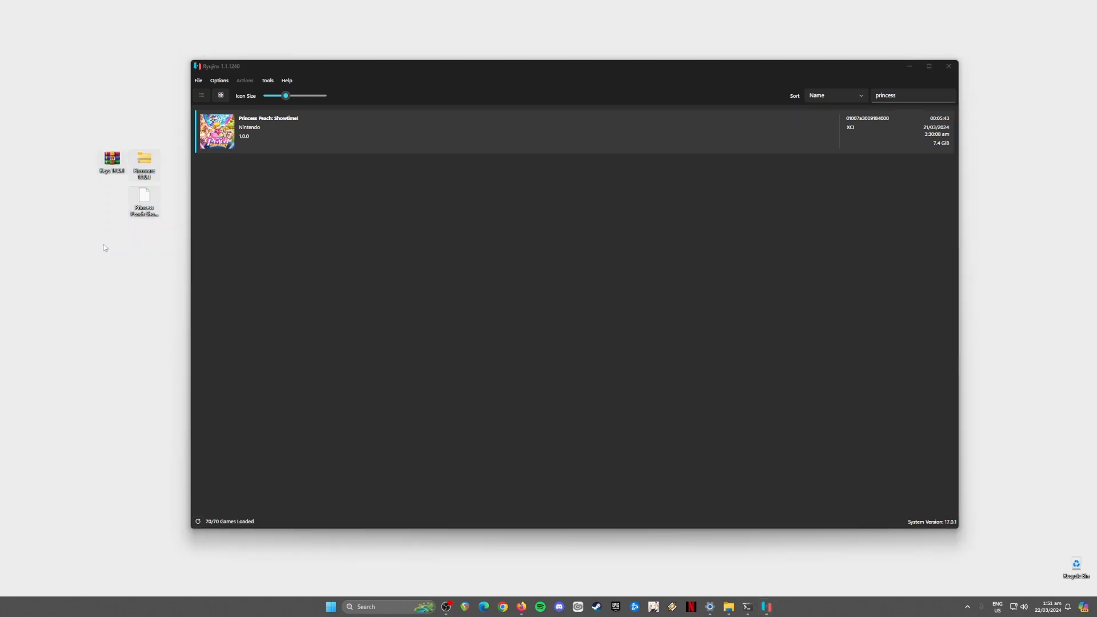
pyautogui.click(305, 68)
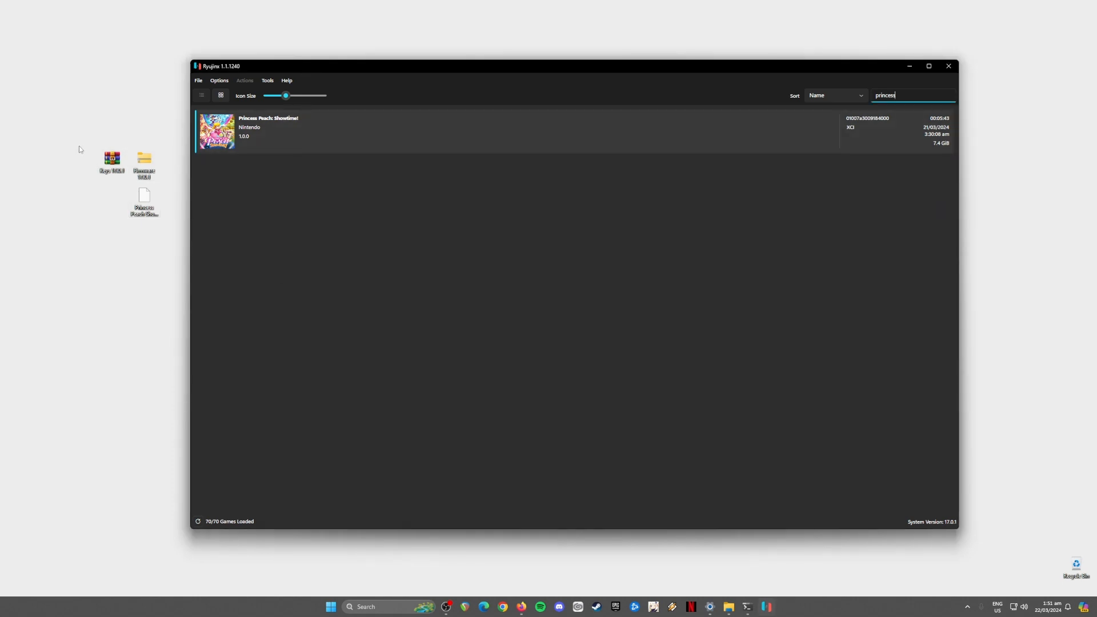
# Step: Select the Keys archive, Firmware folder and Princess Peach file icons, singly and together
pyautogui.moveTo(79, 140); pyautogui.dragTo(134, 185)
pyautogui.moveTo(170, 143); pyautogui.dragTo(136, 181)
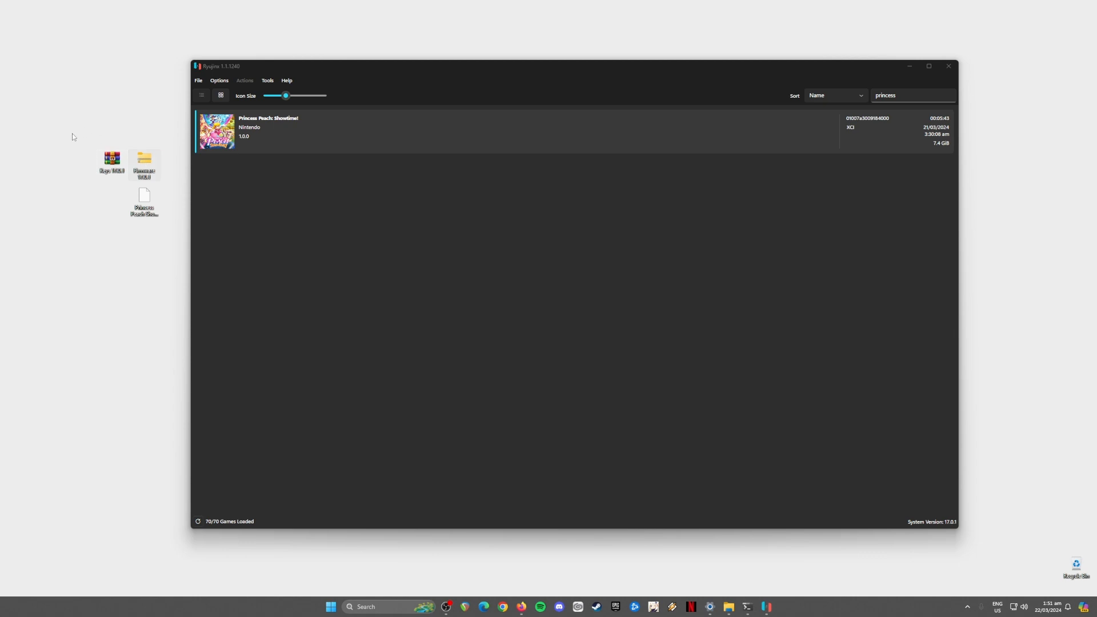
pyautogui.moveTo(75, 135); pyautogui.dragTo(164, 182)
pyautogui.moveTo(177, 192); pyautogui.dragTo(121, 265)
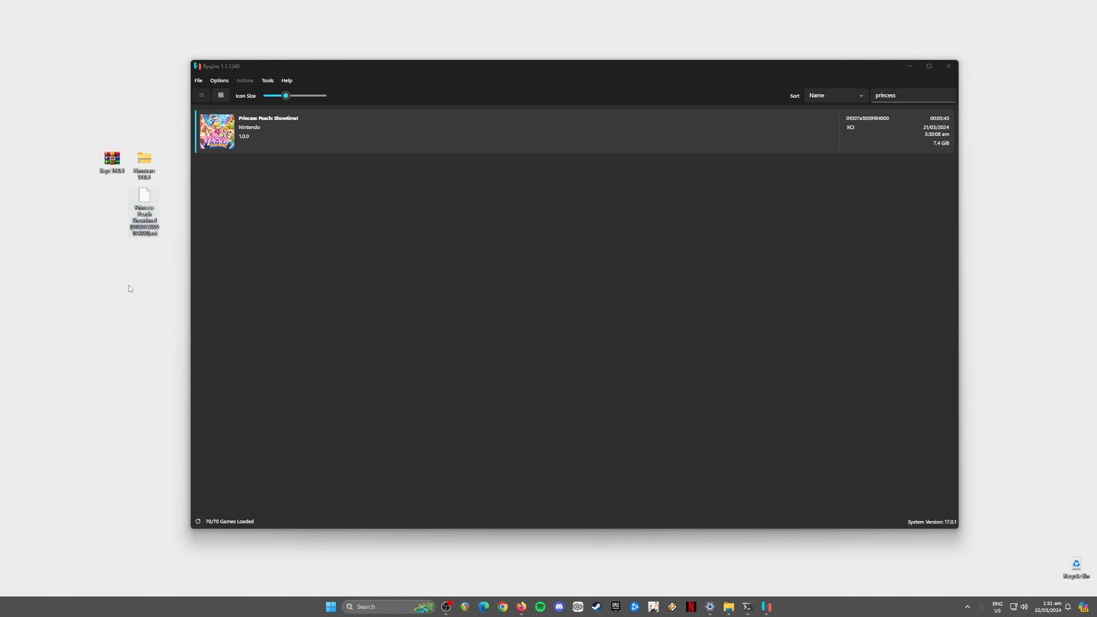
pyautogui.click(292, 75)
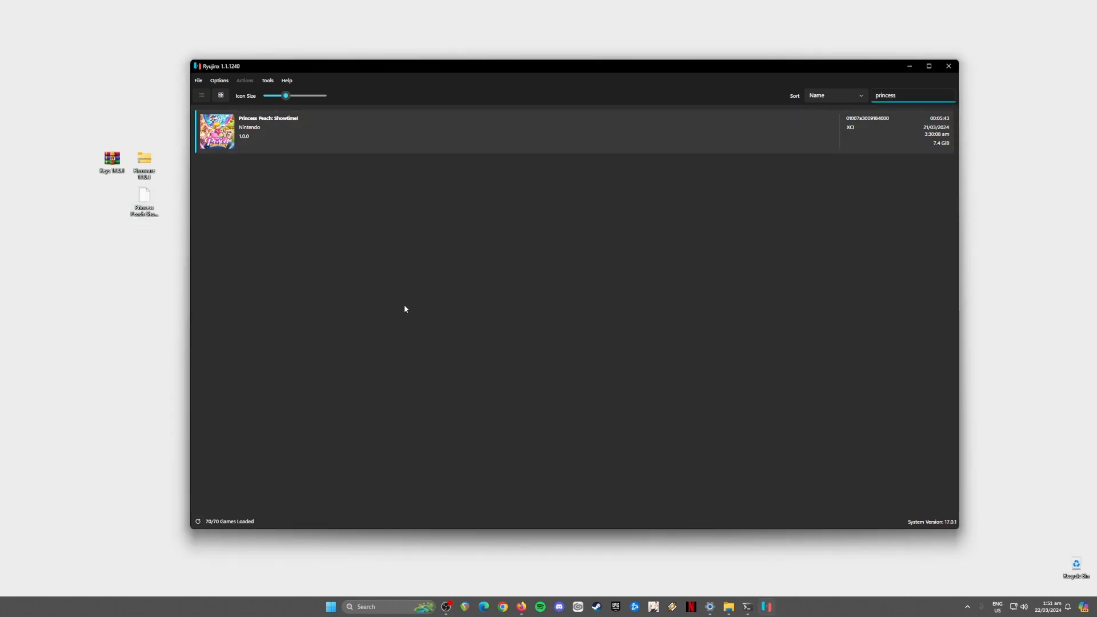
pyautogui.moveTo(83, 138); pyautogui.dragTo(168, 270)
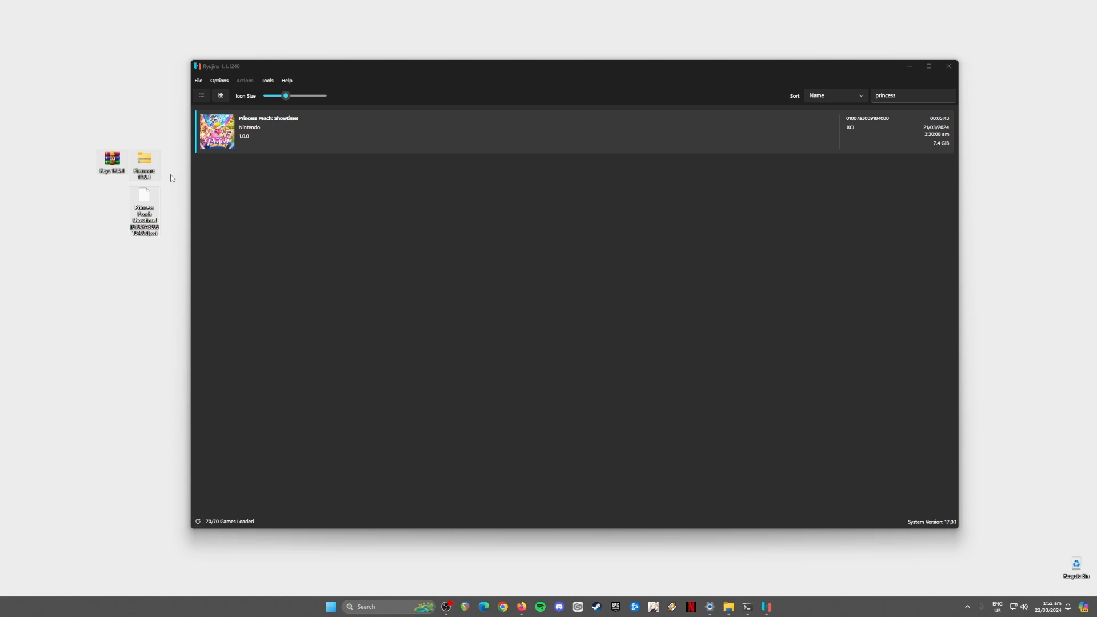
pyautogui.moveTo(177, 133); pyautogui.dragTo(124, 292)
# Step: Minimize Ryujinx and select the Keys, Firmware and Princess Peach icons on the desktop
pyautogui.moveTo(84, 125); pyautogui.dragTo(165, 174)
pyautogui.moveTo(179, 194); pyautogui.dragTo(96, 284)
pyautogui.moveTo(178, 139); pyautogui.dragTo(89, 321)
pyautogui.click(910, 67)
pyautogui.moveTo(191, 128); pyautogui.dragTo(66, 294)
pyautogui.moveTo(169, 7); pyautogui.dragTo(992, 599)
pyautogui.moveTo(84, 127); pyautogui.dragTo(358, 318)
pyautogui.moveTo(366, 316); pyautogui.dragTo(225, 294)
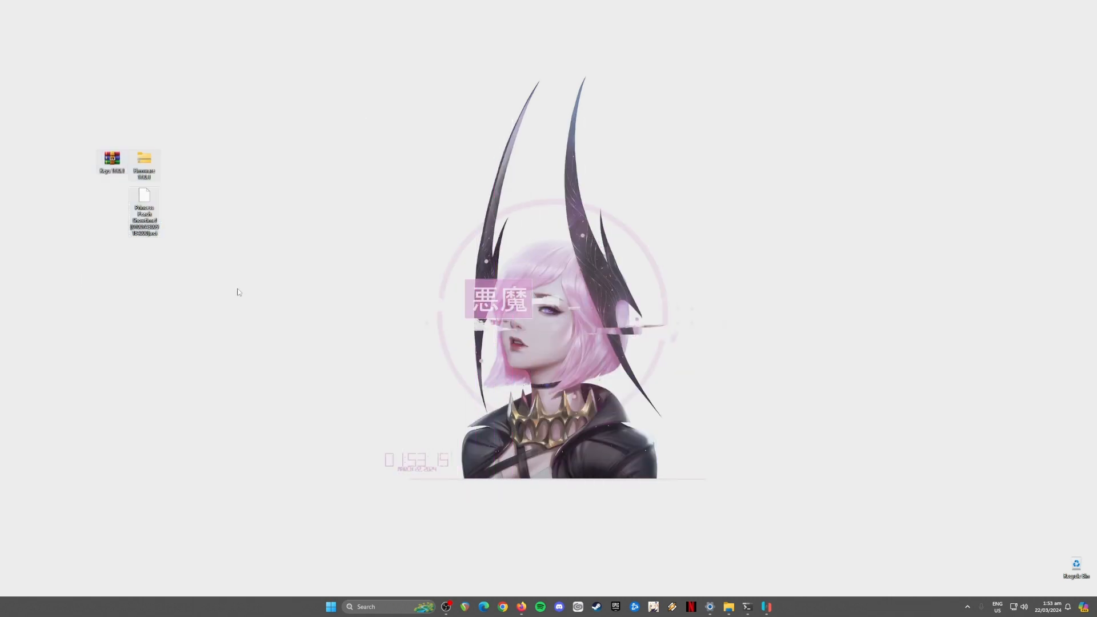
# Step: Open Ryujinx's system folder via File > Open Ryujinx Folder, alongside the Keys 17.0.1 archive
pyautogui.click(767, 606)
pyautogui.moveTo(89, 129); pyautogui.dragTo(173, 256)
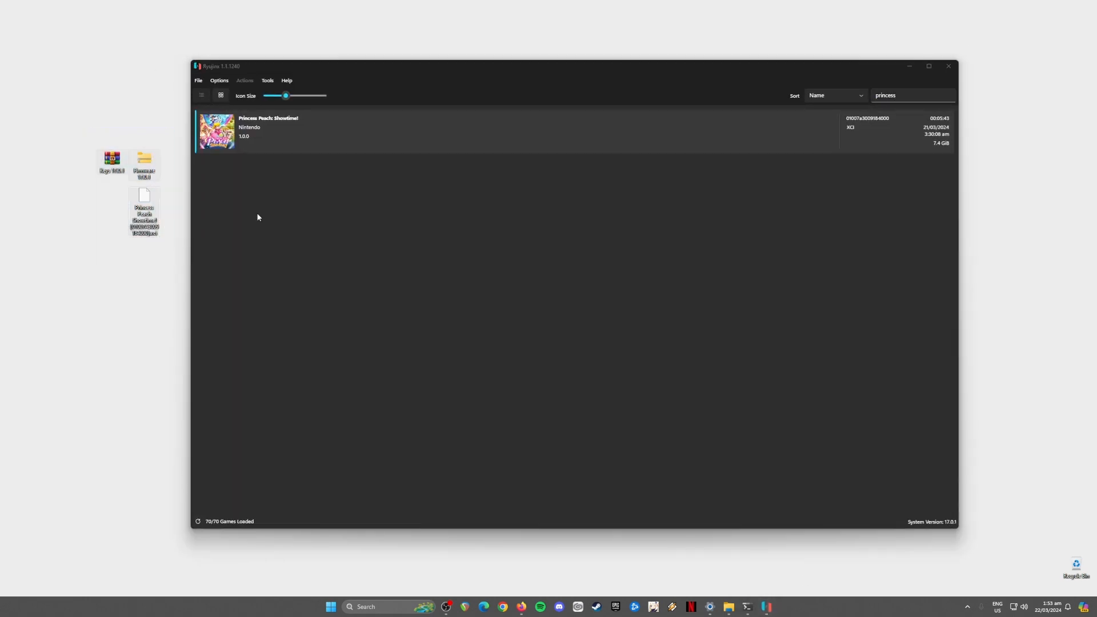
pyautogui.moveTo(203, 71); pyautogui.dragTo(203, 73)
pyautogui.click(198, 83)
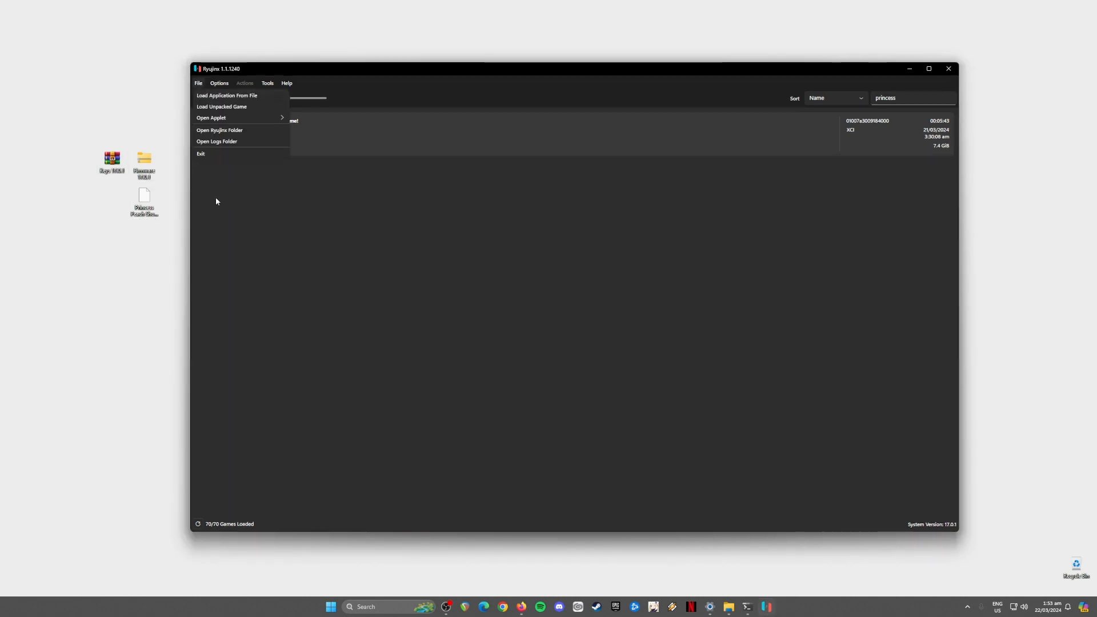
pyautogui.click(238, 130)
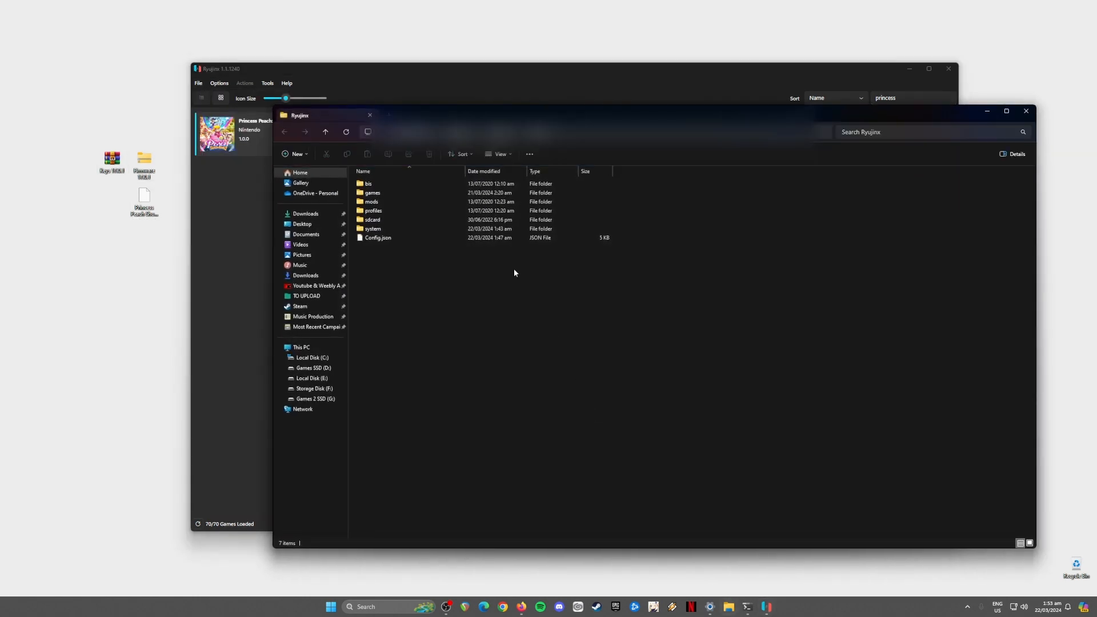
pyautogui.doubleClick(396, 229)
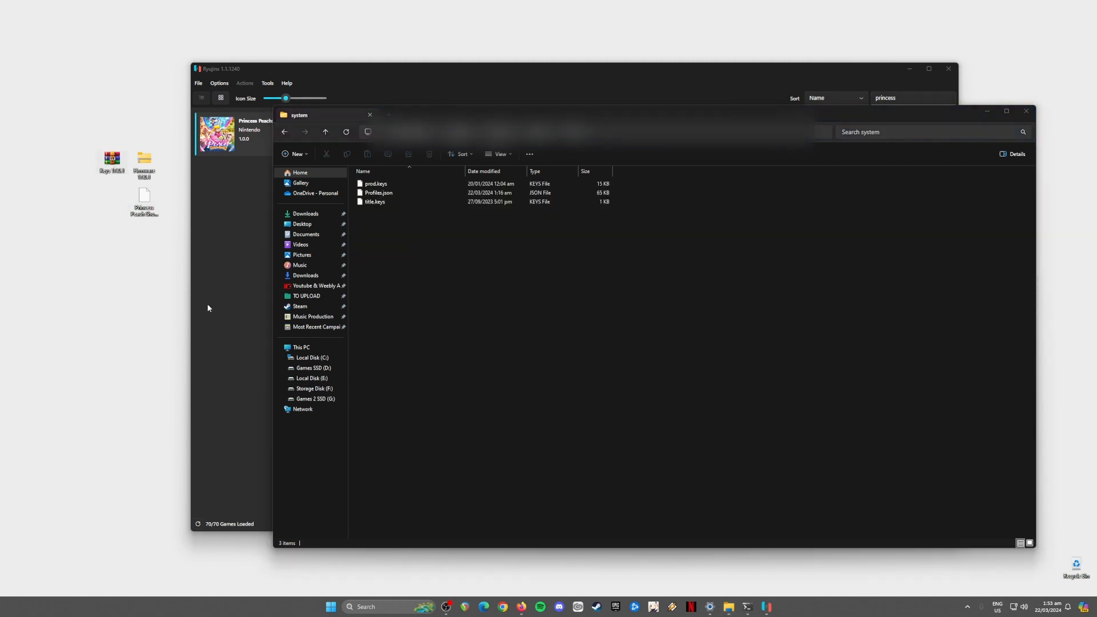
pyautogui.click(709, 165)
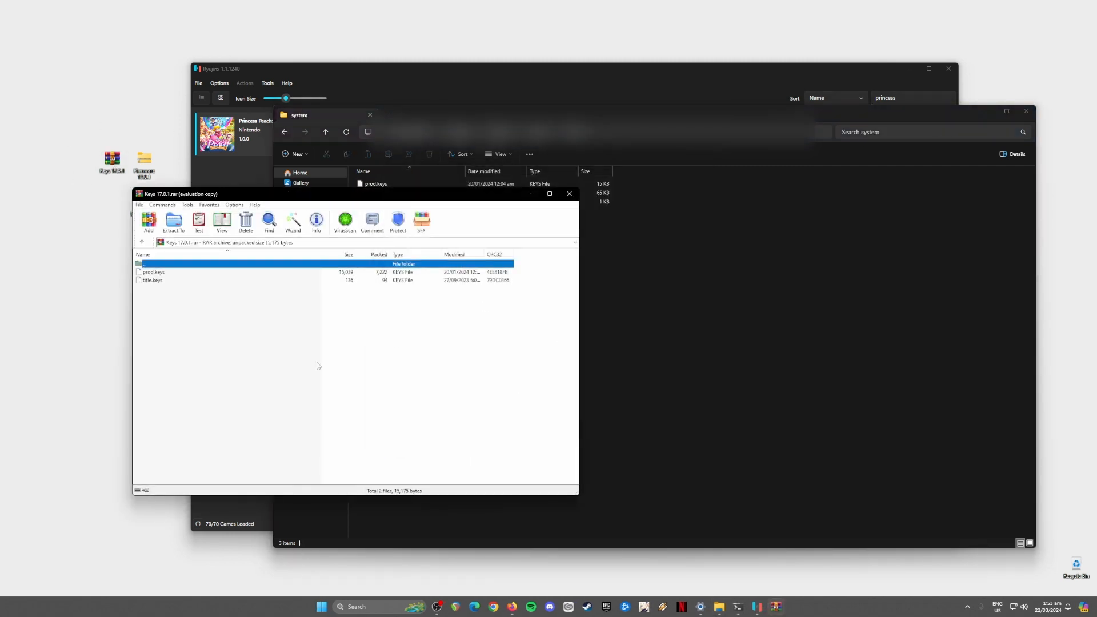
# Step: Copy prod.keys and title.keys into the system folder, replacing the old ones, then close both windows
pyautogui.moveTo(211, 325); pyautogui.dragTo(717, 346)
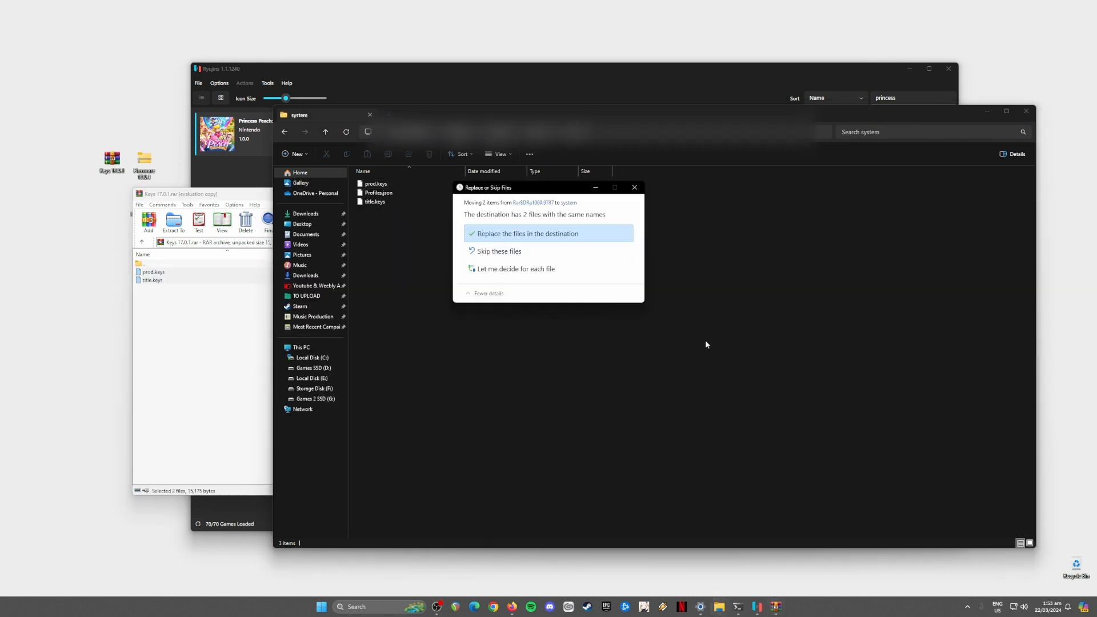
pyautogui.click(565, 232)
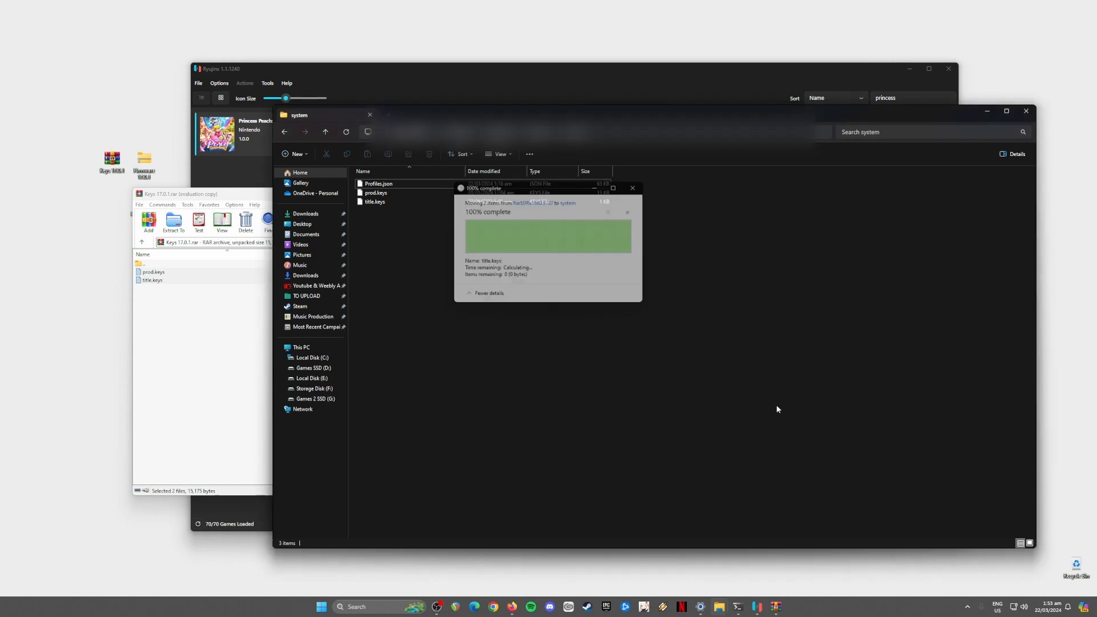
pyautogui.click(1026, 111)
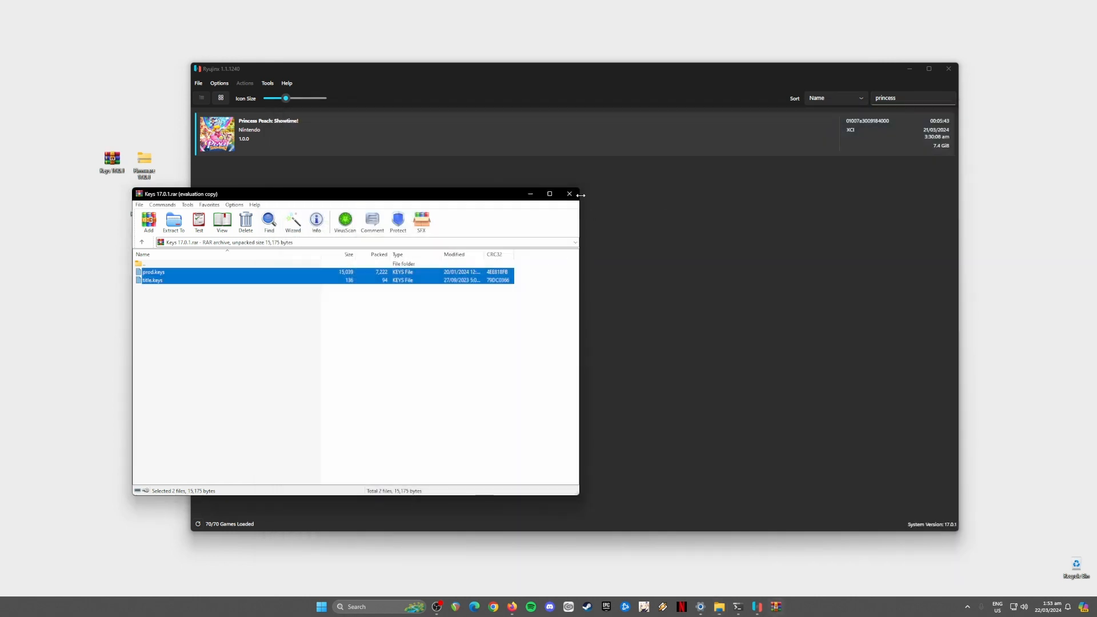
pyautogui.click(569, 191)
pyautogui.click(161, 138)
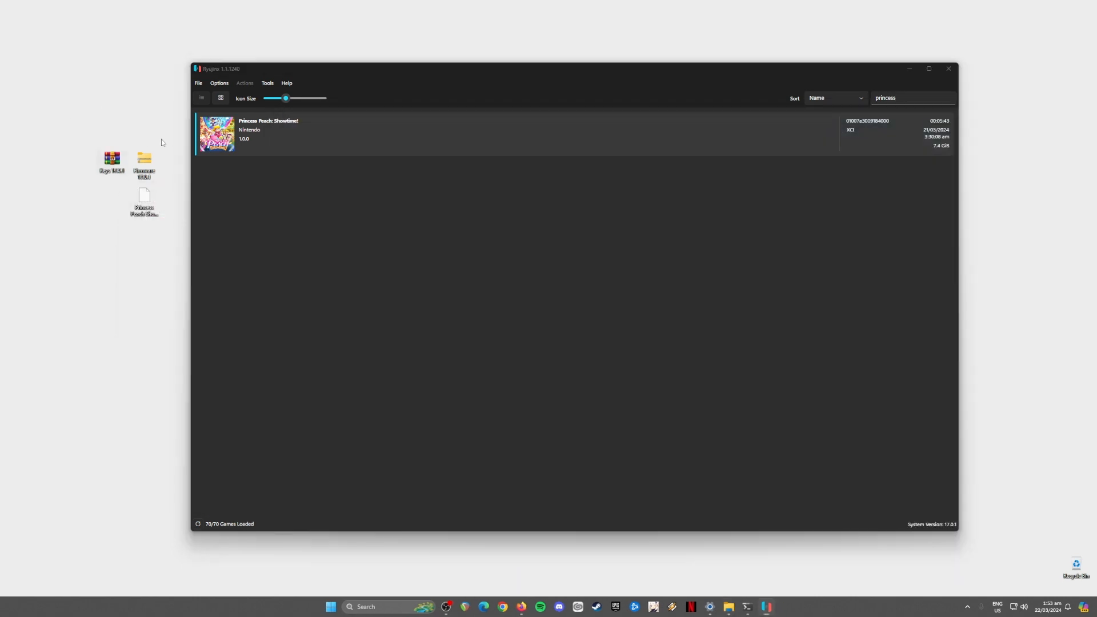
# Step: Install firmware 17.0.1 from the Firmware archive via Tools and acknowledge the success message
pyautogui.click(268, 83)
pyautogui.moveTo(303, 95)
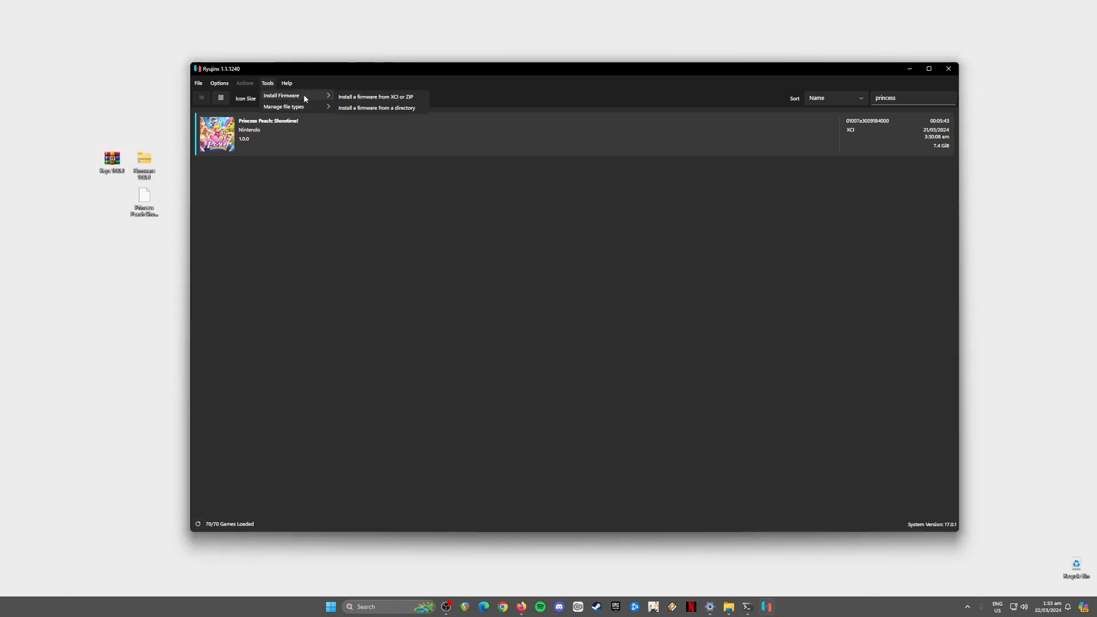
pyautogui.click(398, 97)
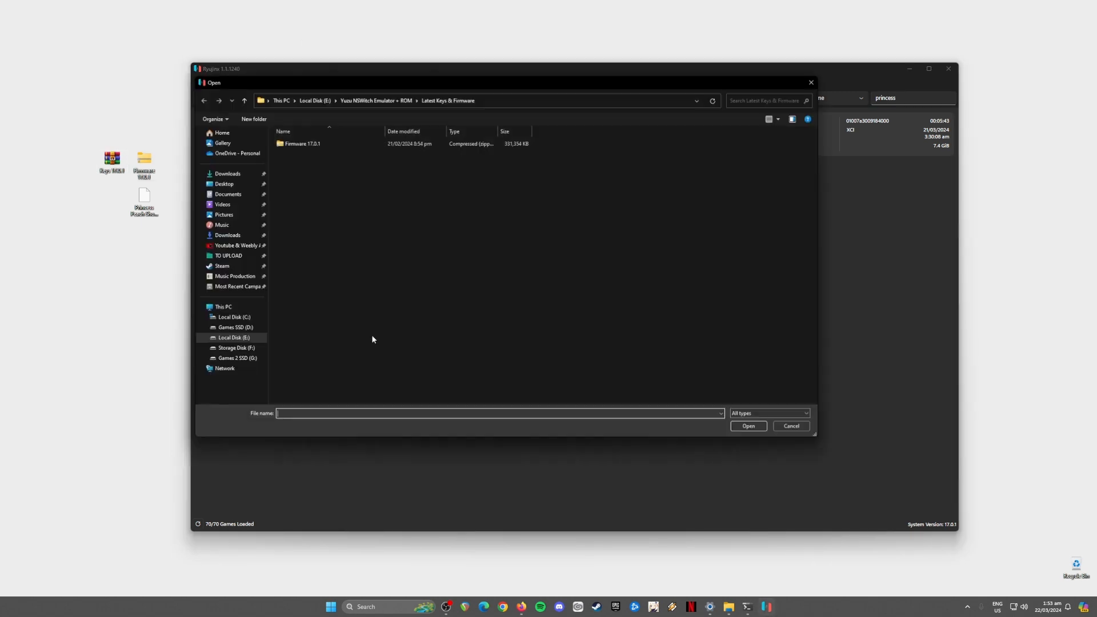
pyautogui.click(309, 143)
pyautogui.click(758, 429)
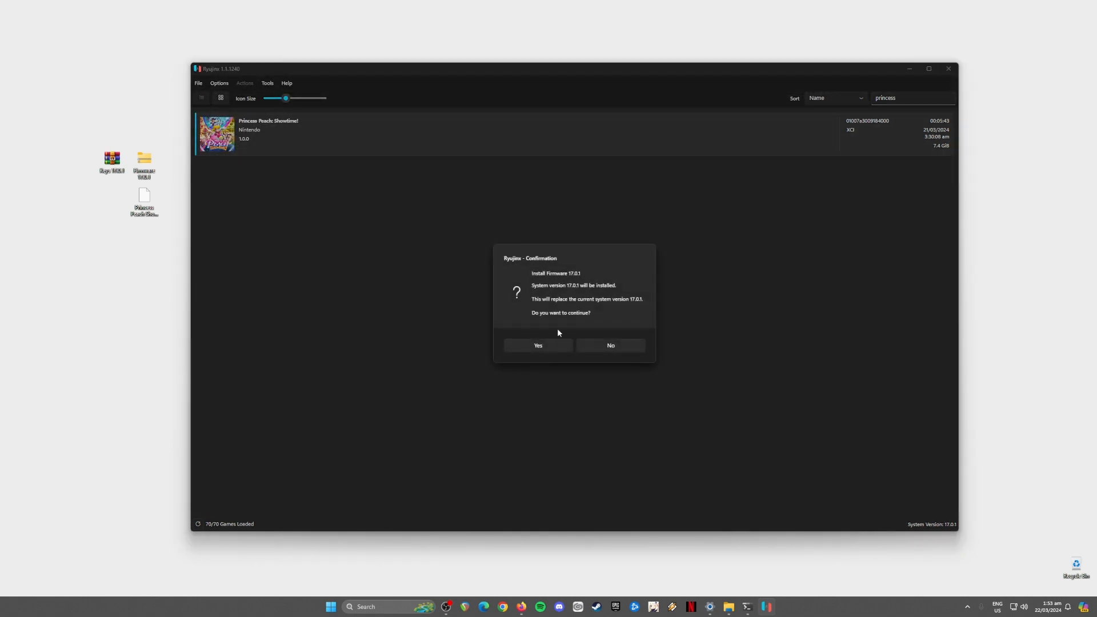
pyautogui.click(551, 346)
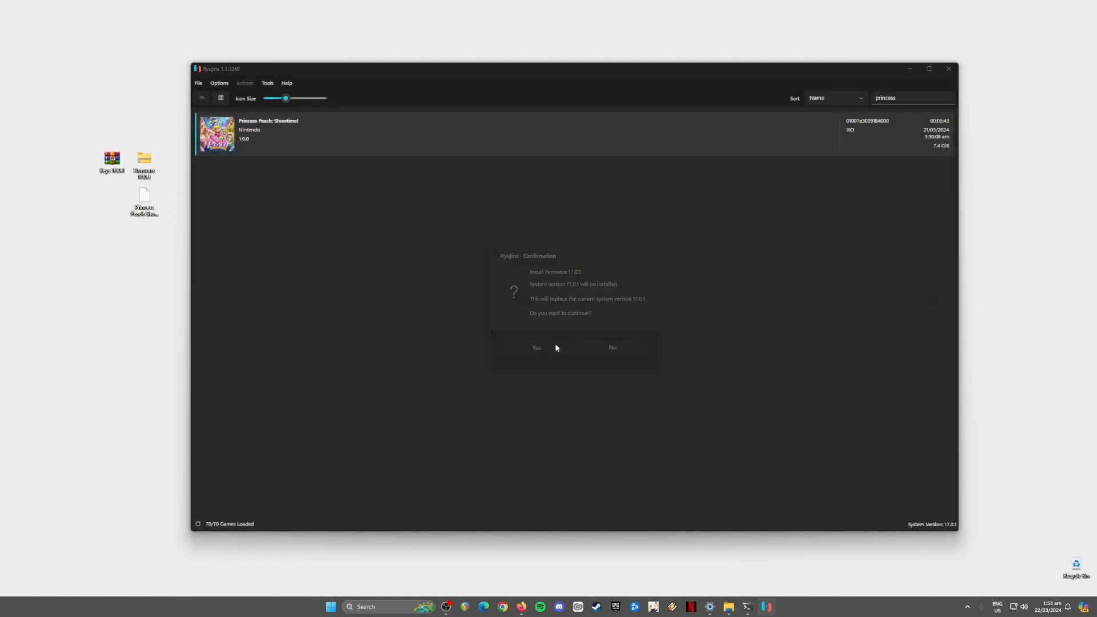
pyautogui.click(618, 337)
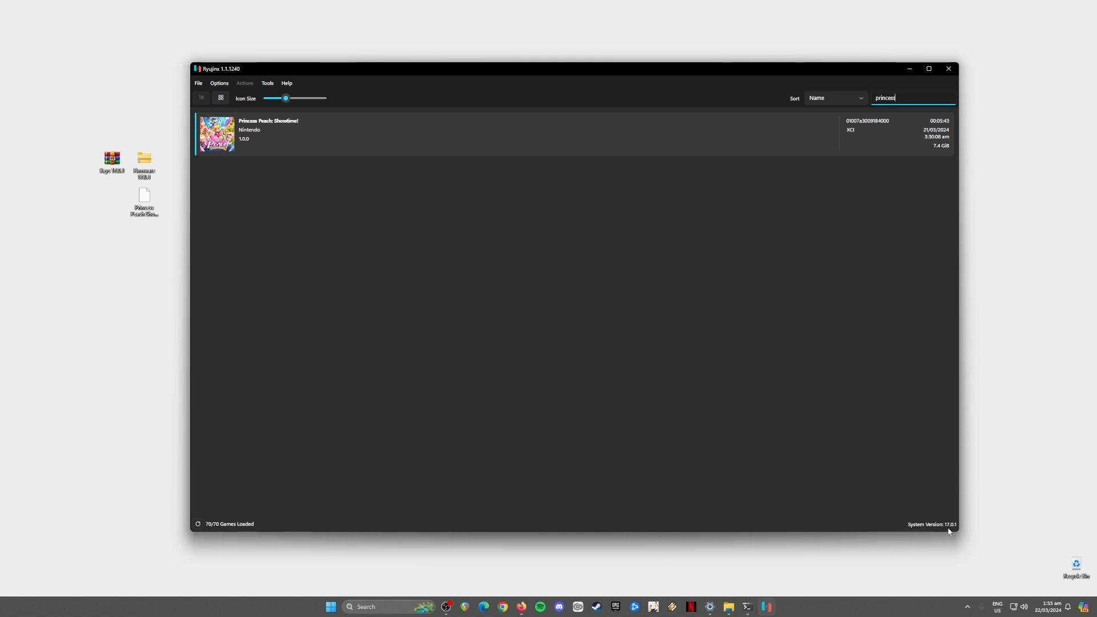
pyautogui.moveTo(87, 137); pyautogui.dragTo(167, 181)
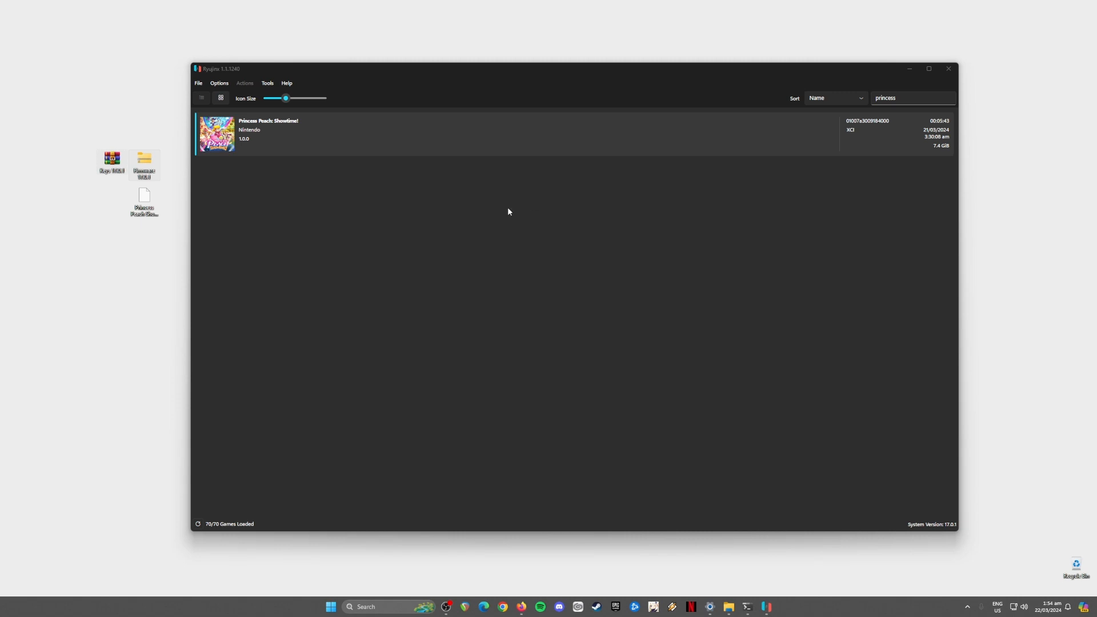
pyautogui.moveTo(74, 129); pyautogui.dragTo(181, 281)
# Step: Open Options > Settings and select the XCI ROMs game directory on the User Interface page
pyautogui.click(220, 83)
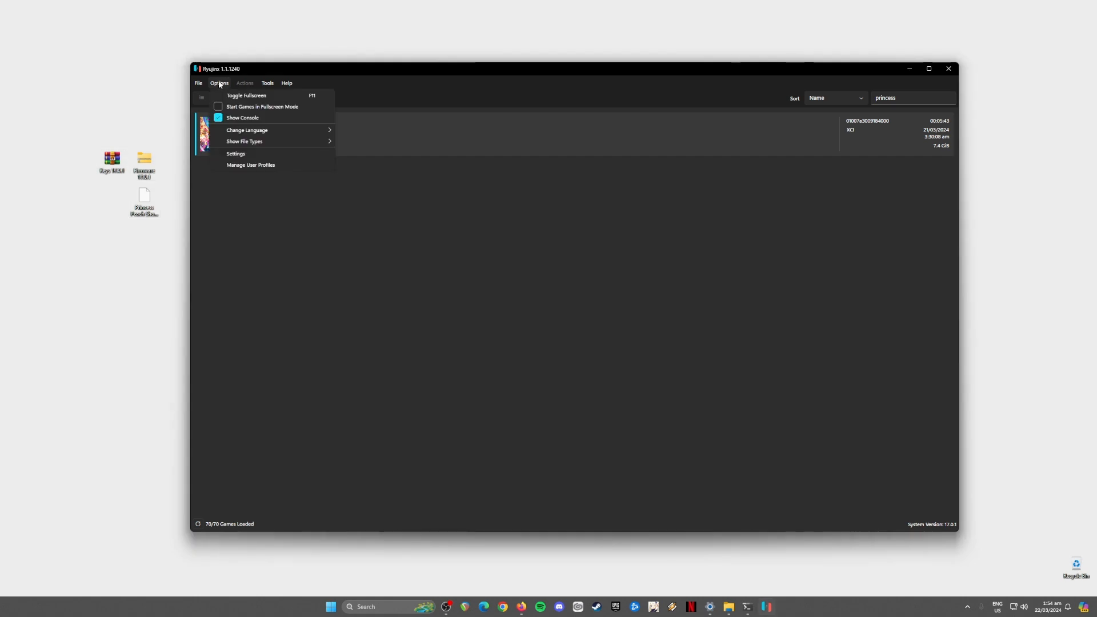
pyautogui.click(237, 155)
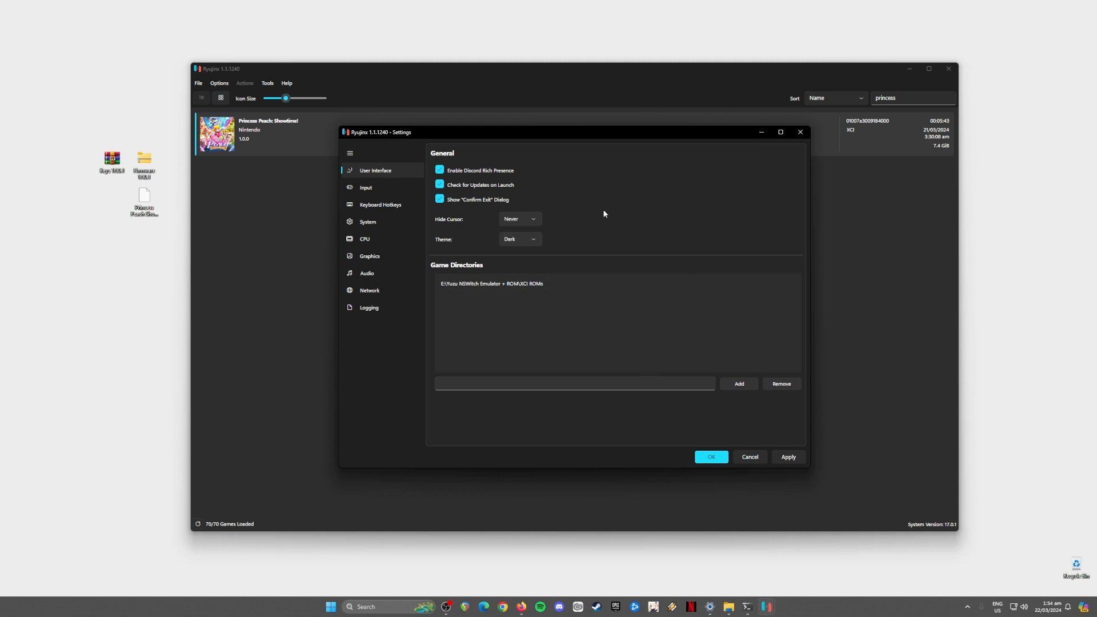
pyautogui.click(457, 286)
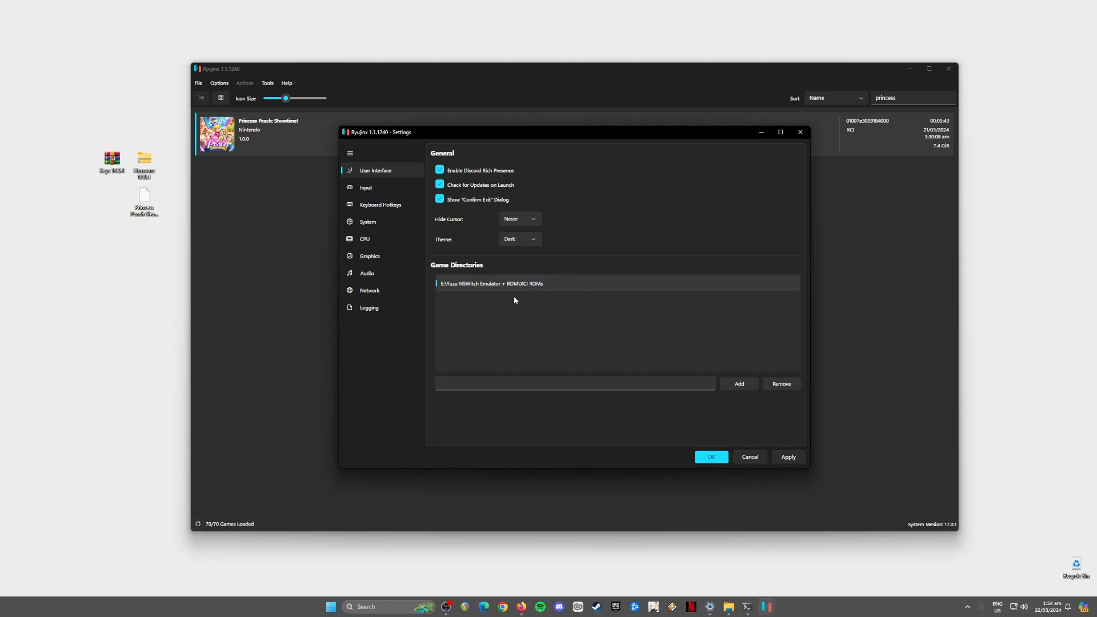
# Step: On the Input page, keep Nintendo Switch Pro Controller (0) as Player 1's device
pyautogui.click(368, 190)
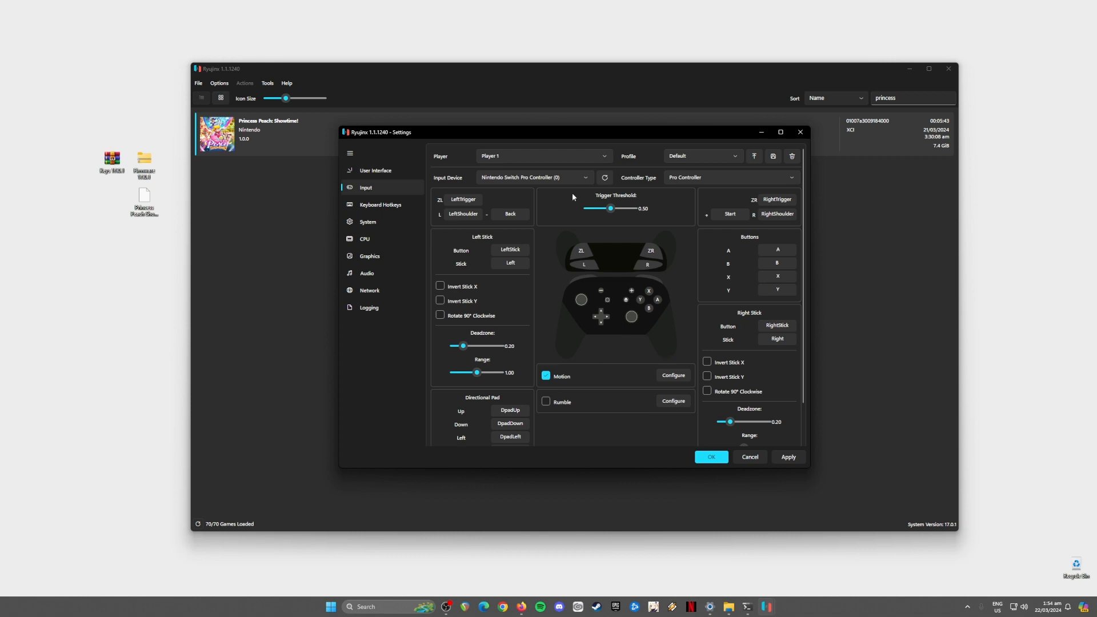
pyautogui.click(537, 178)
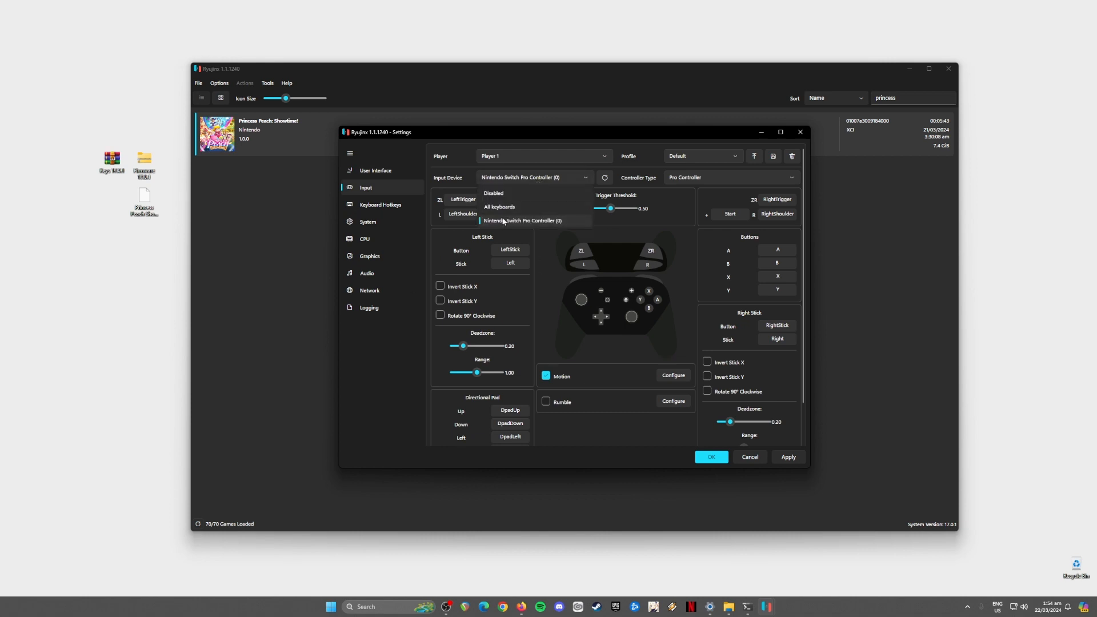
pyautogui.click(564, 220)
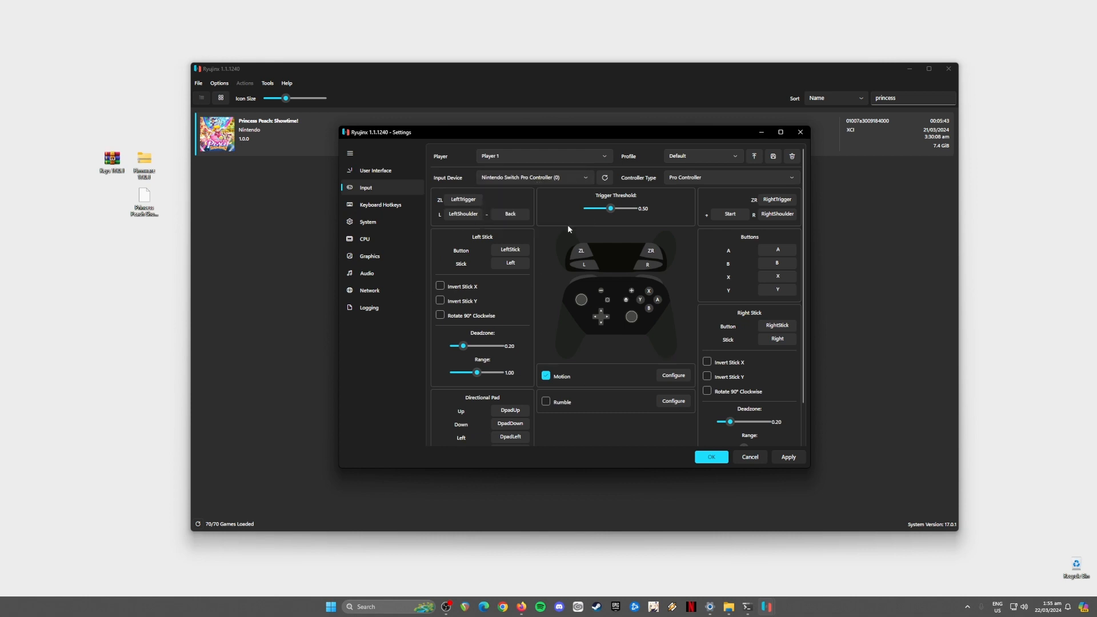
pyautogui.click(560, 182)
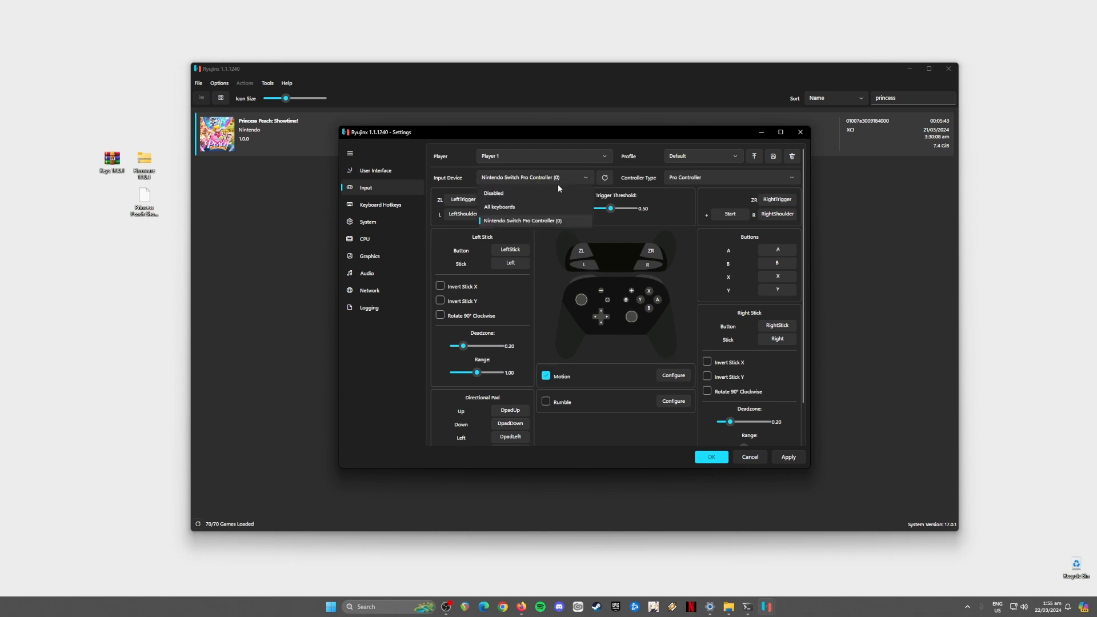
pyautogui.click(562, 241)
pyautogui.scroll(-1, 650, 326)
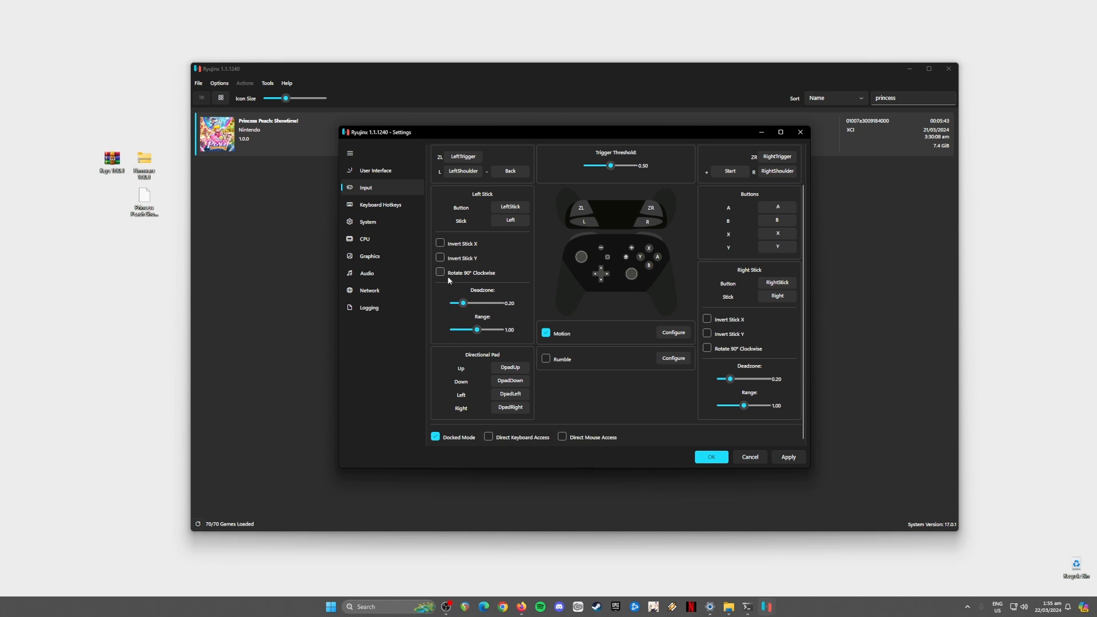
# Step: Step through the Keyboard Hotkeys, System and CPU pages, ending on Graphics (Vulkan, RTX 2070 SUPER, 2x, FSR)
pyautogui.click(358, 206)
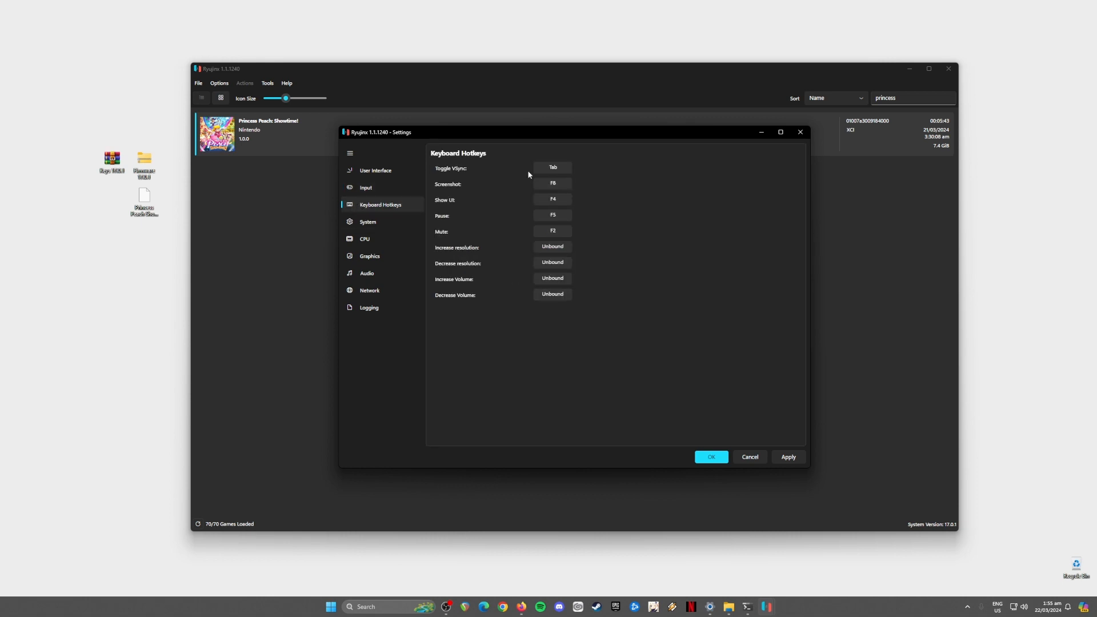
pyautogui.click(368, 223)
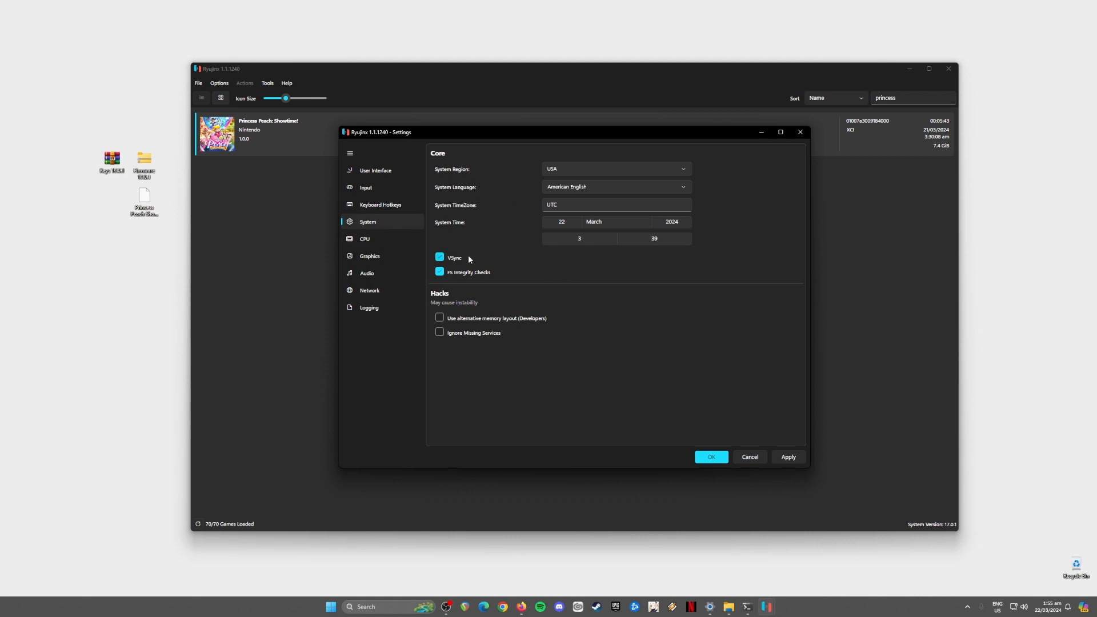
pyautogui.click(377, 239)
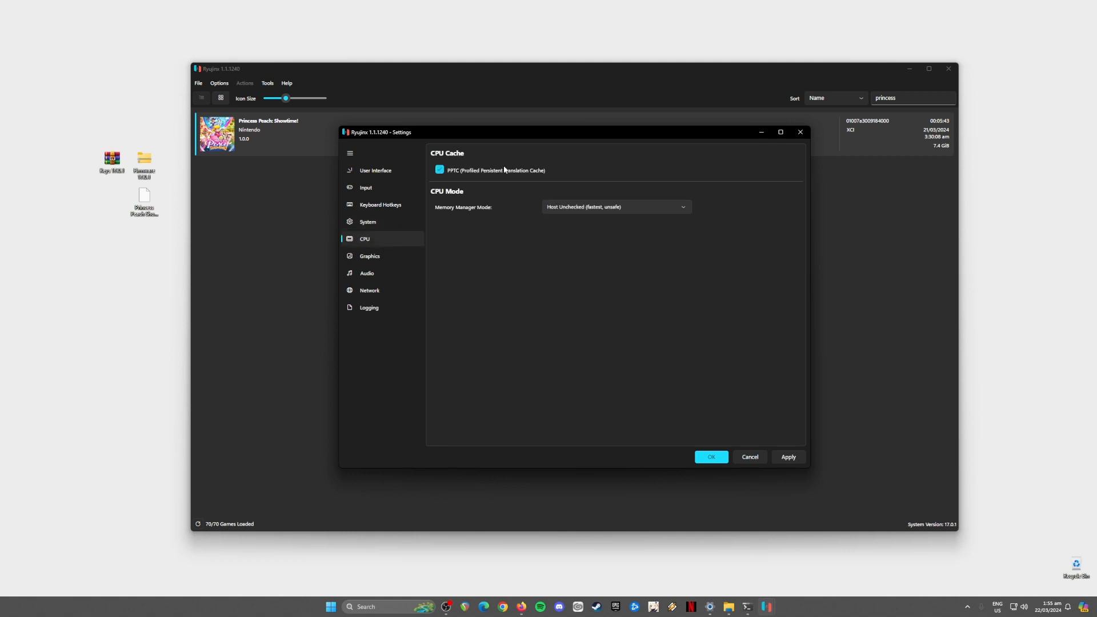
pyautogui.click(357, 257)
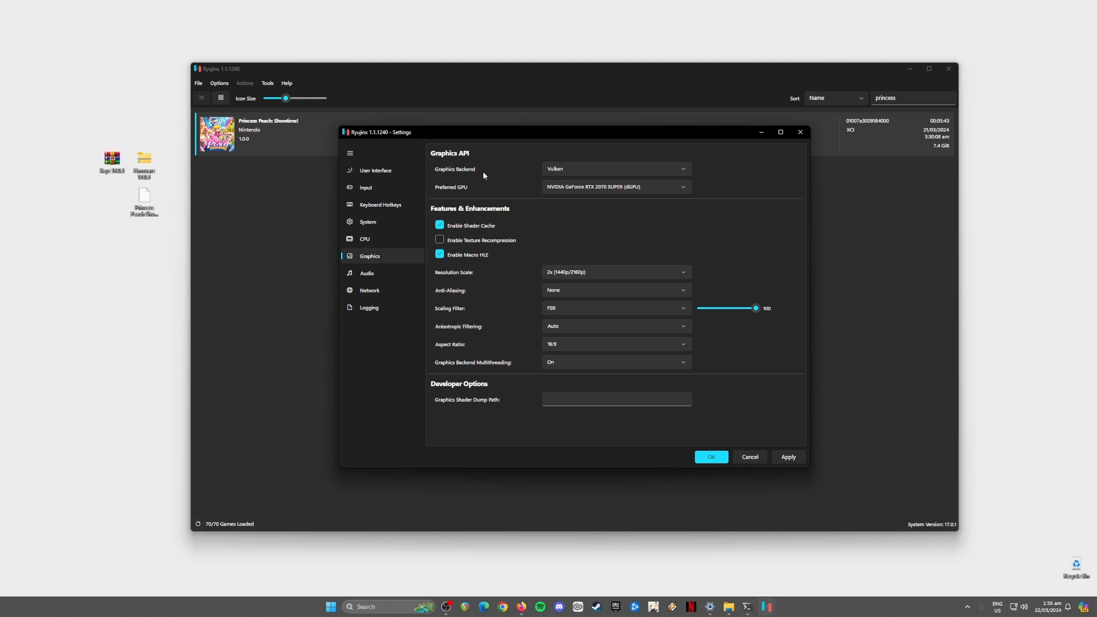
# Step: Keep Vulkan, the NVIDIA GPU and 2x resolution scale unchanged, then view the SDL2 Audio settings
pyautogui.click(580, 170)
pyautogui.click(581, 173)
pyautogui.click(570, 189)
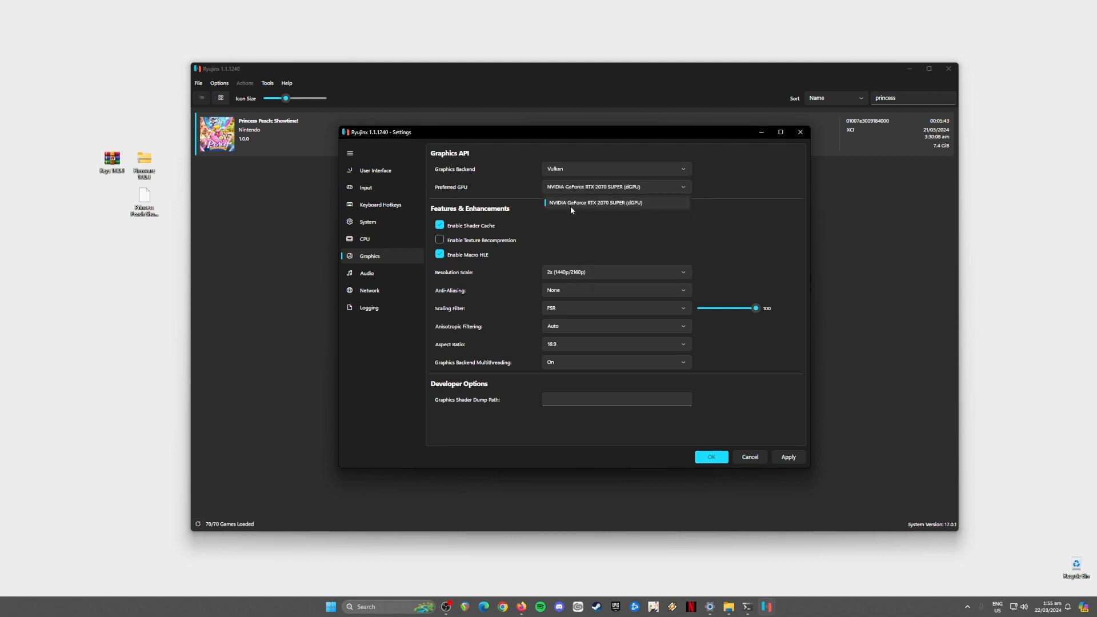
pyautogui.click(560, 204)
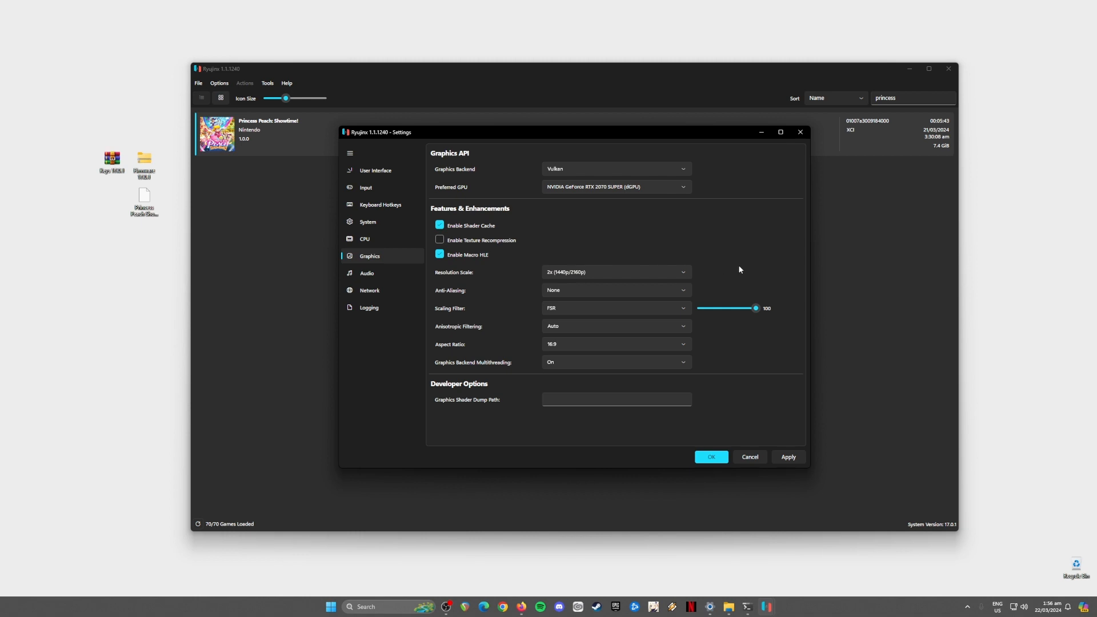
pyautogui.click(553, 273)
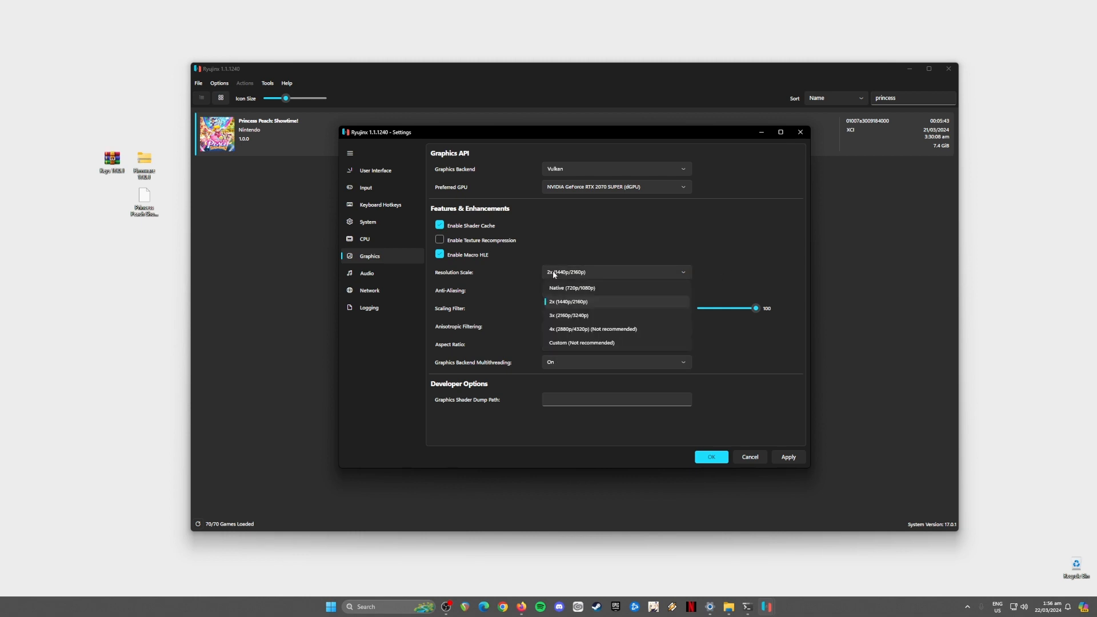
pyautogui.click(551, 301)
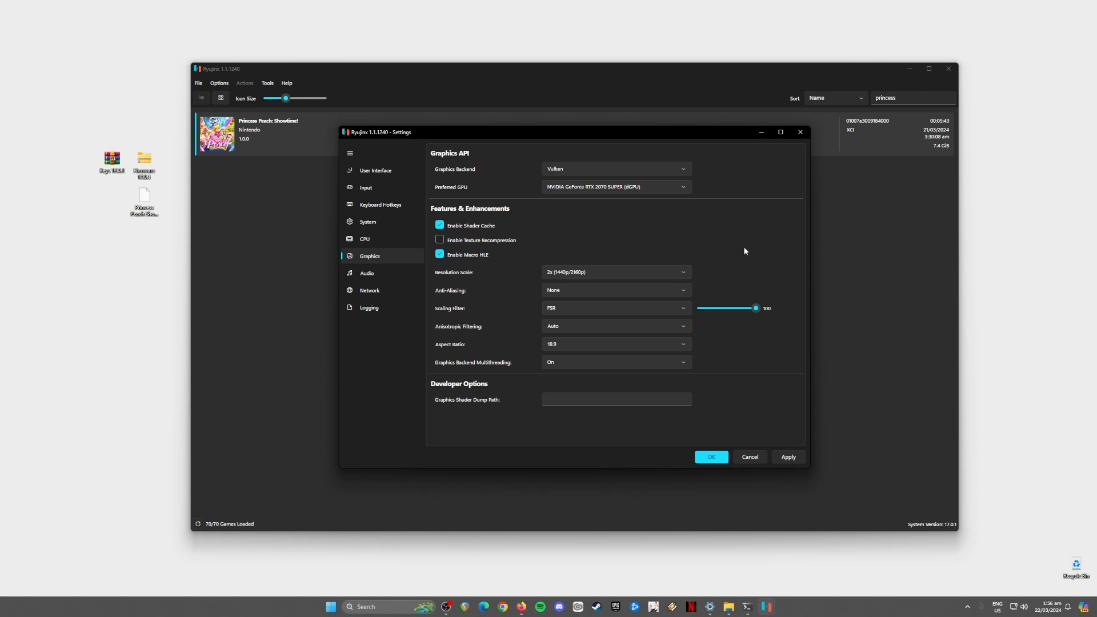
pyautogui.click(632, 271)
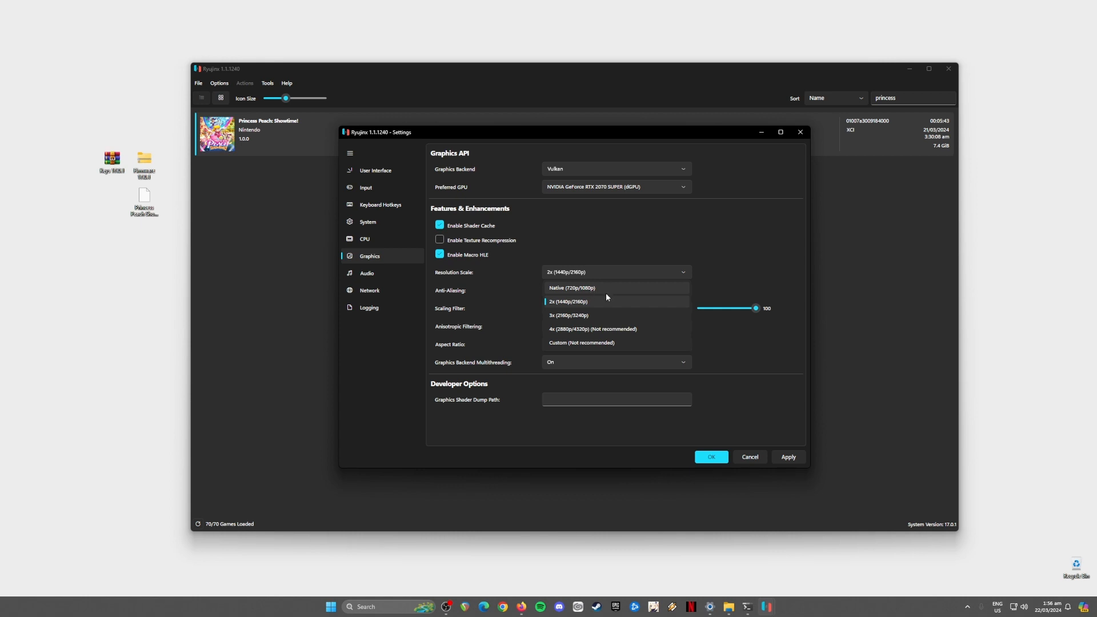
pyautogui.click(641, 235)
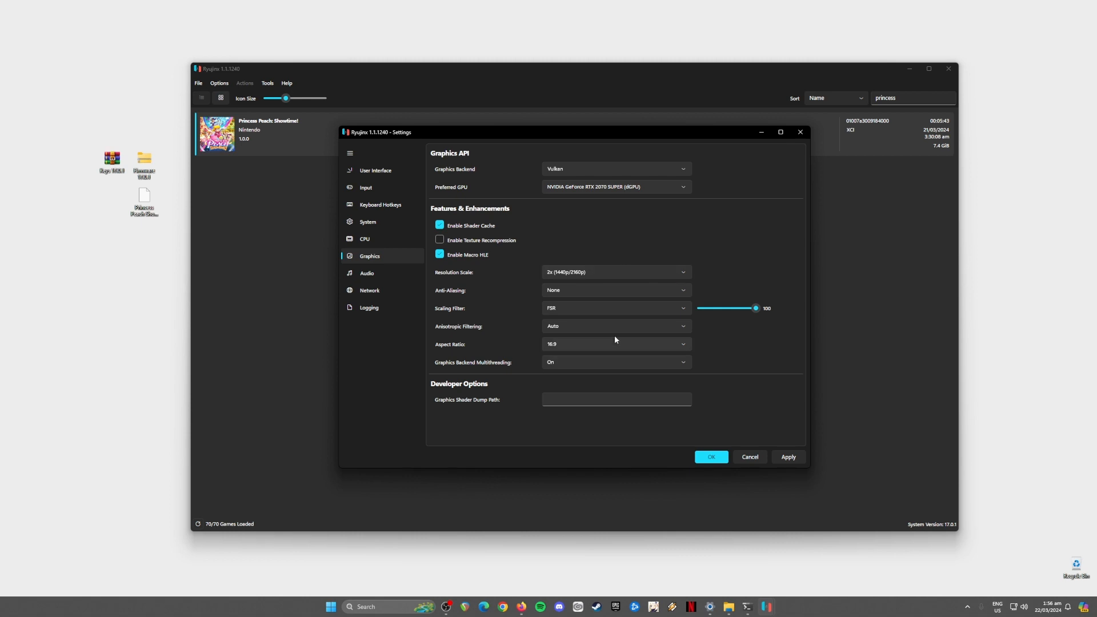
pyautogui.click(361, 273)
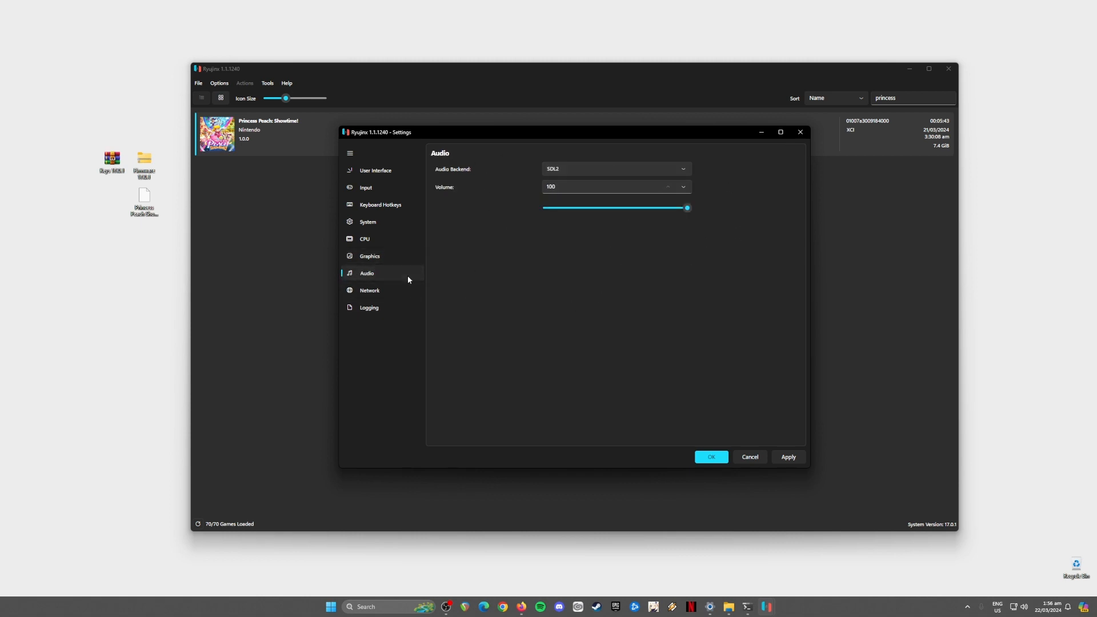
# Step: Look over the Network settings, then accept with OK to return to the game library
pyautogui.click(375, 296)
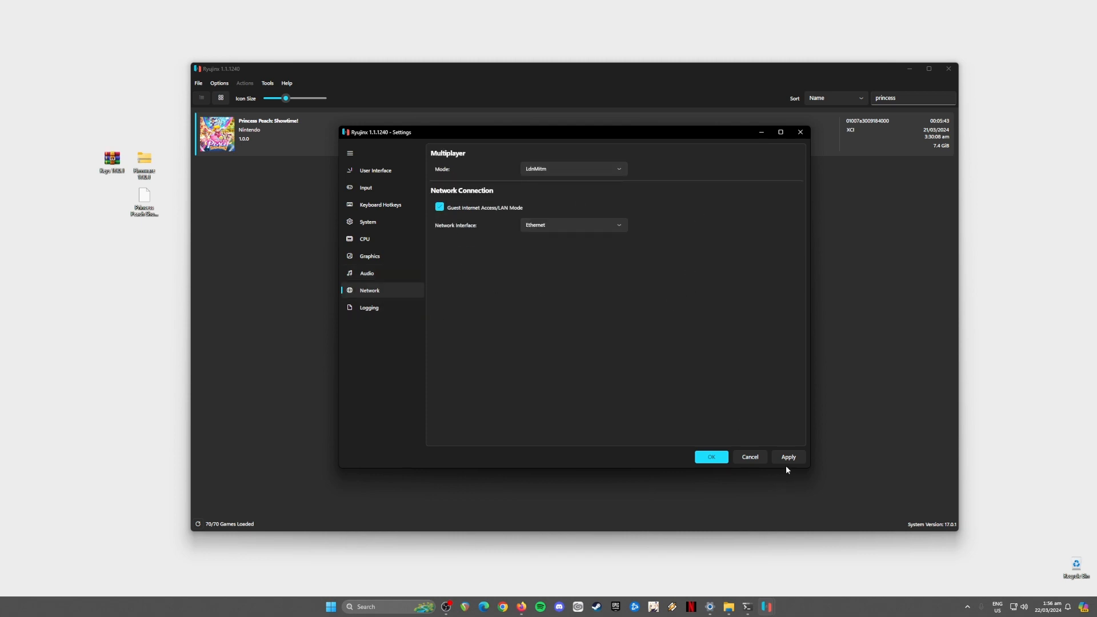
pyautogui.click(709, 457)
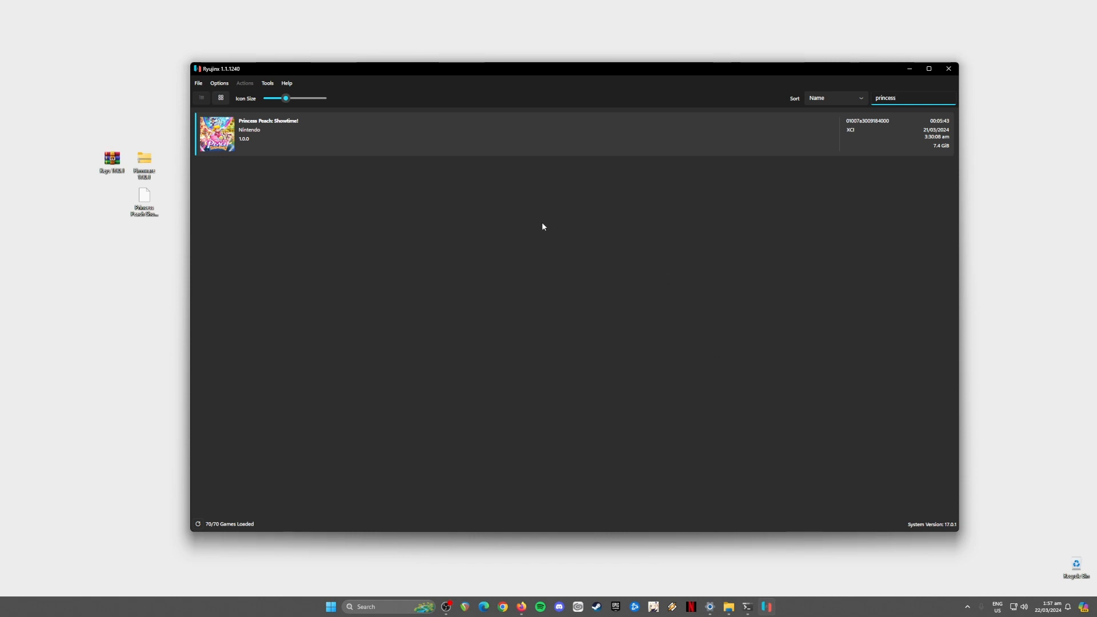
pyautogui.click(402, 131)
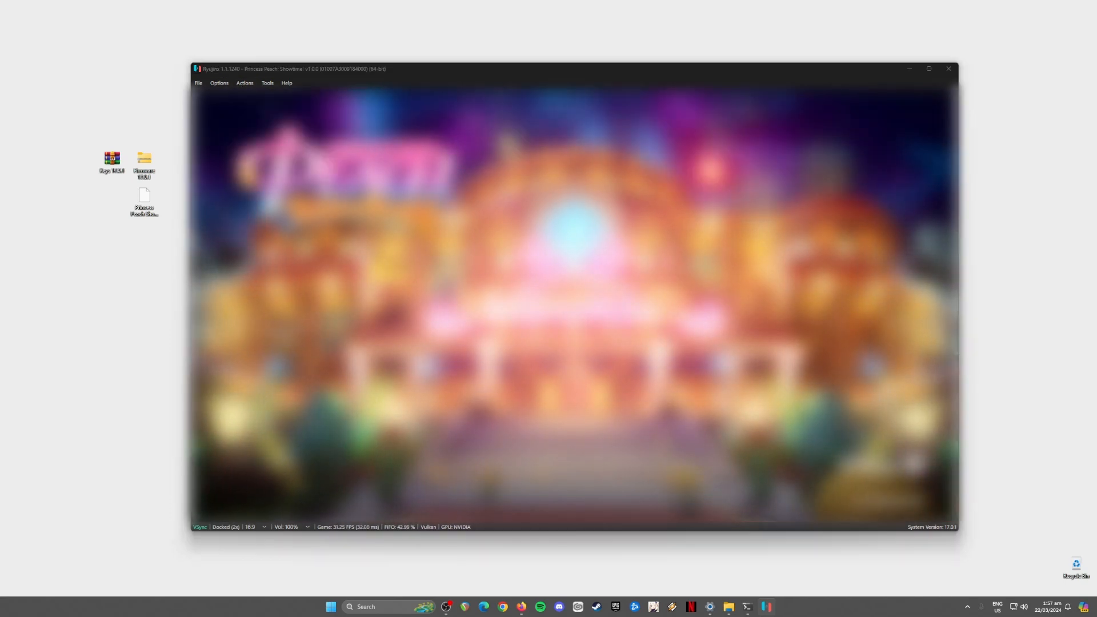
pyautogui.press('Escape')
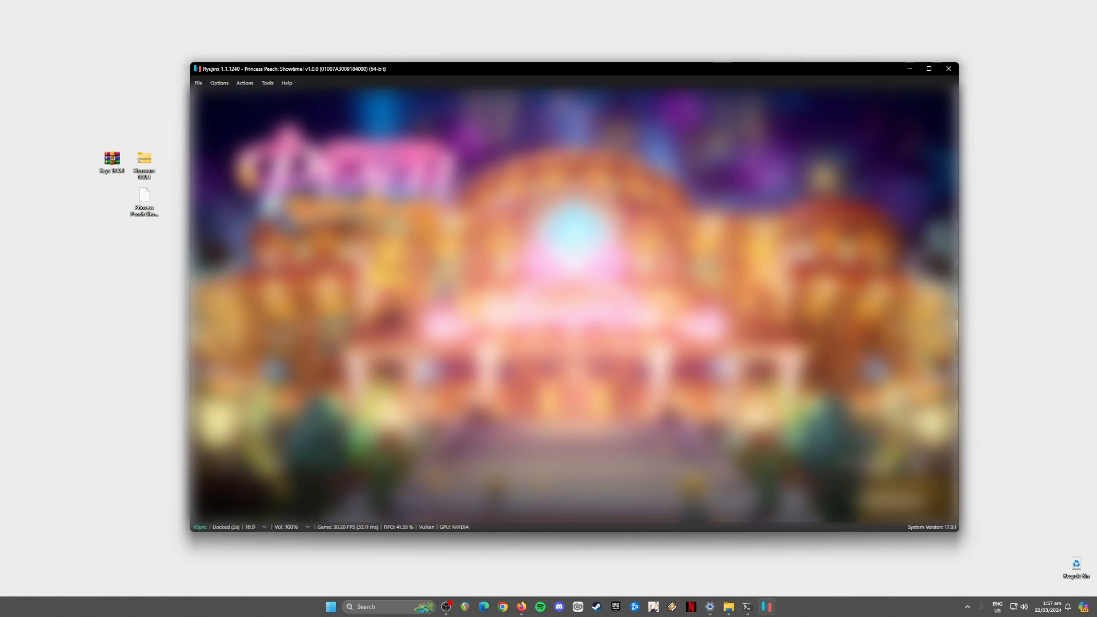
pyautogui.press('Escape')
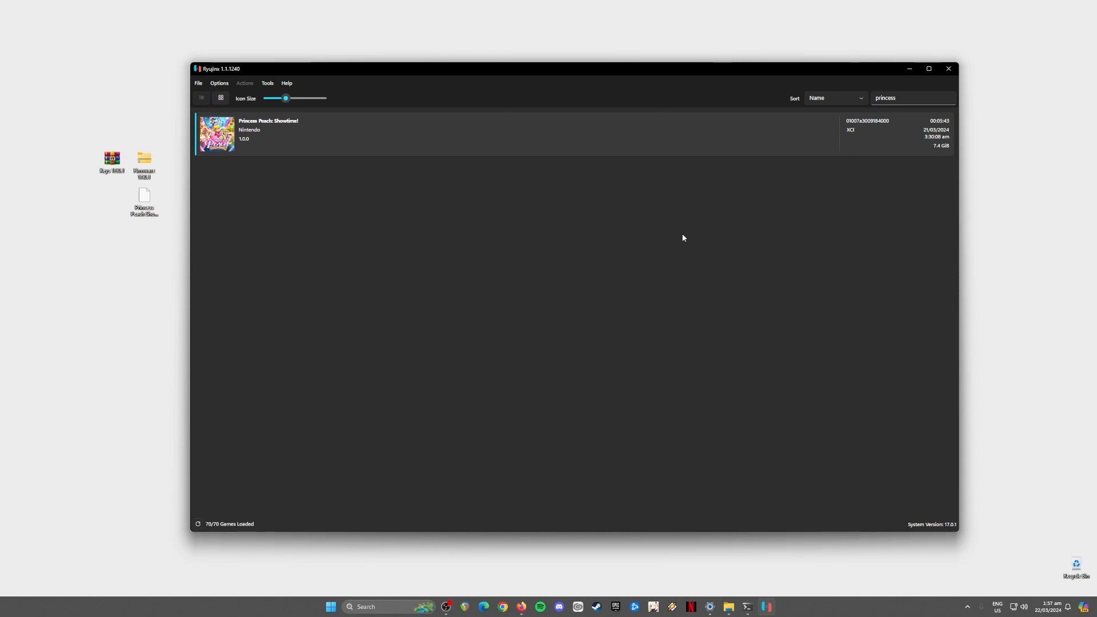
# Step: Minimise the Ryujinx window and drag-select the three icons on the desktop
pyautogui.click(910, 68)
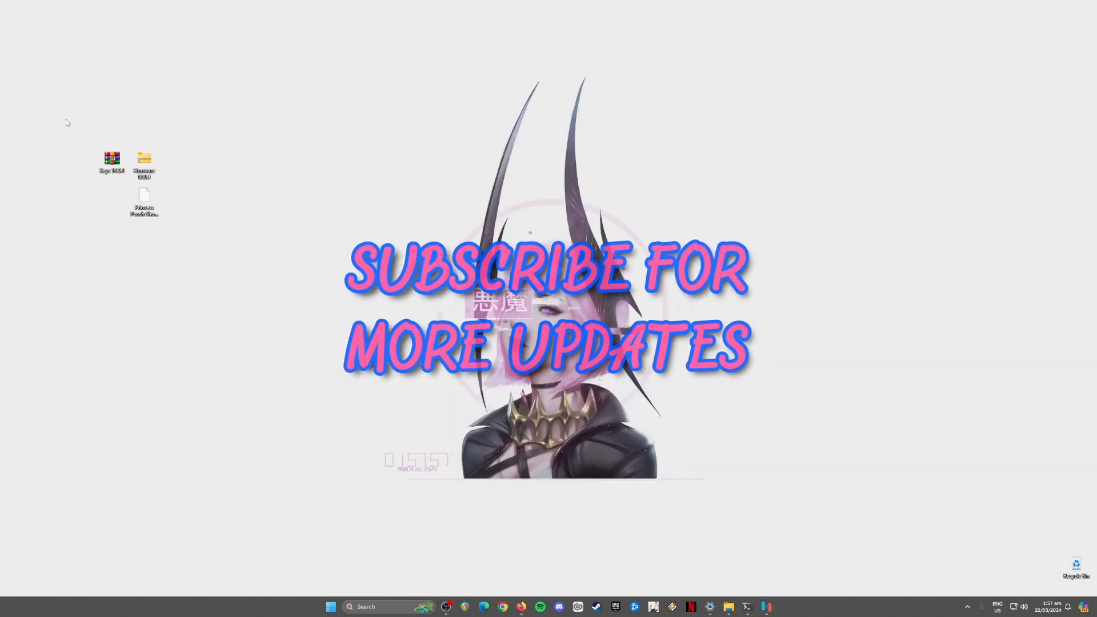
pyautogui.moveTo(67, 122); pyautogui.dragTo(197, 260)
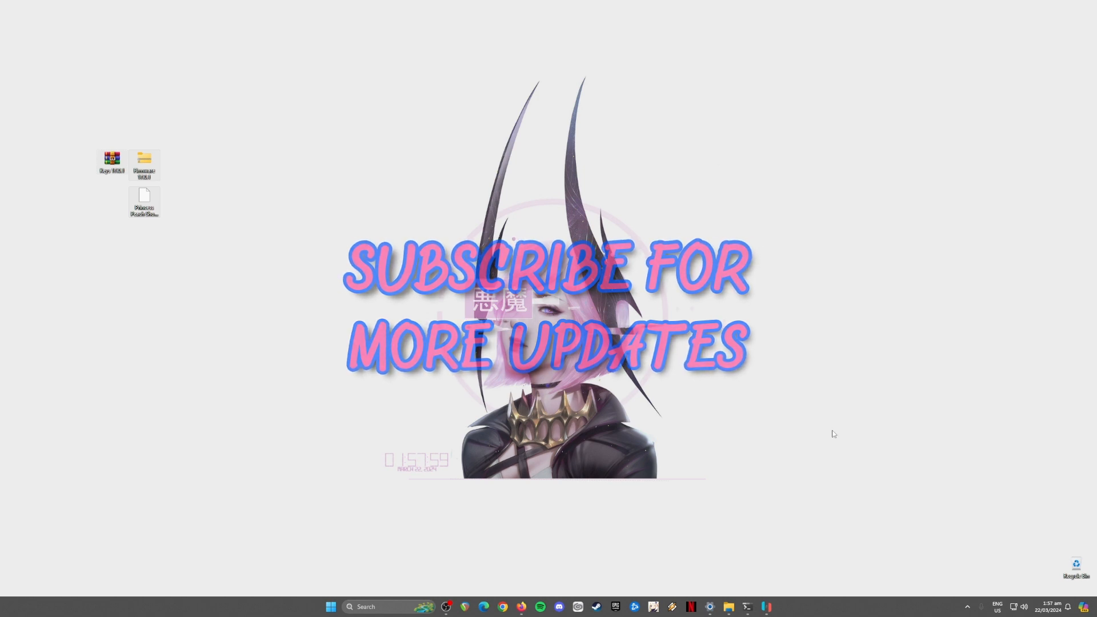